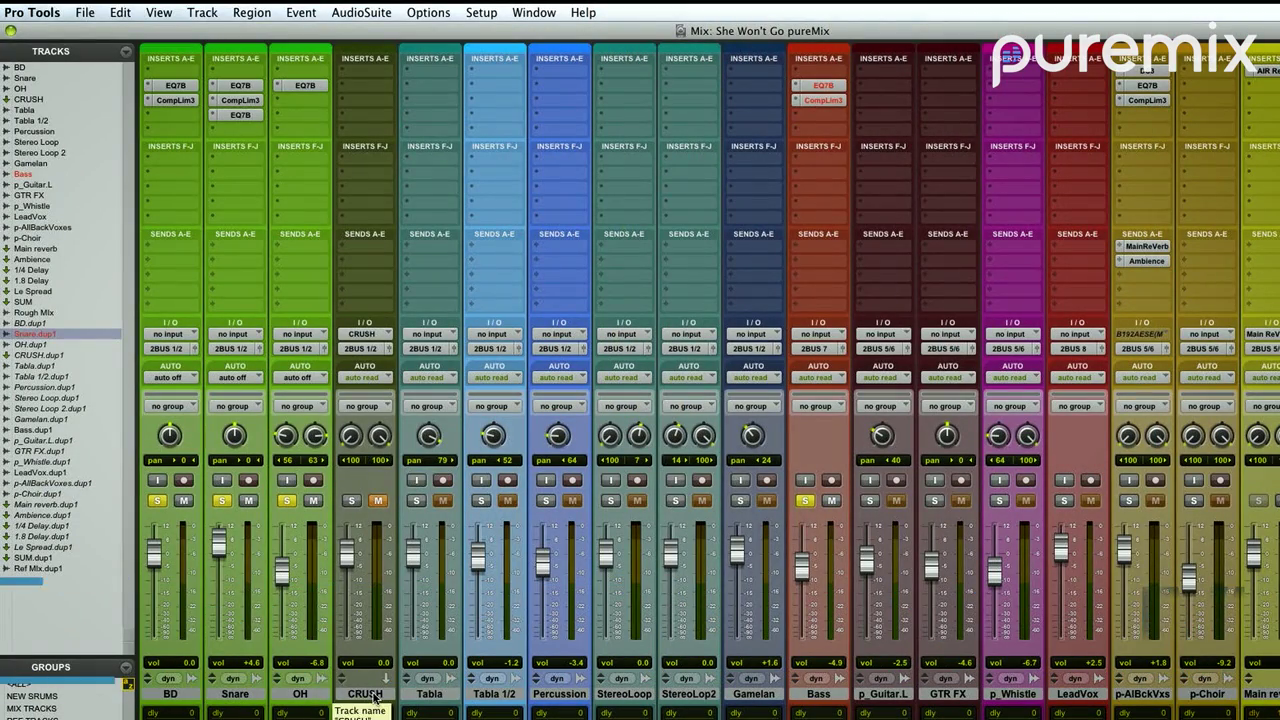
Step: Add a send to the stereo CRUSH bus in send slot E of the BD, Snare and OH tracks
left_click(374, 696)
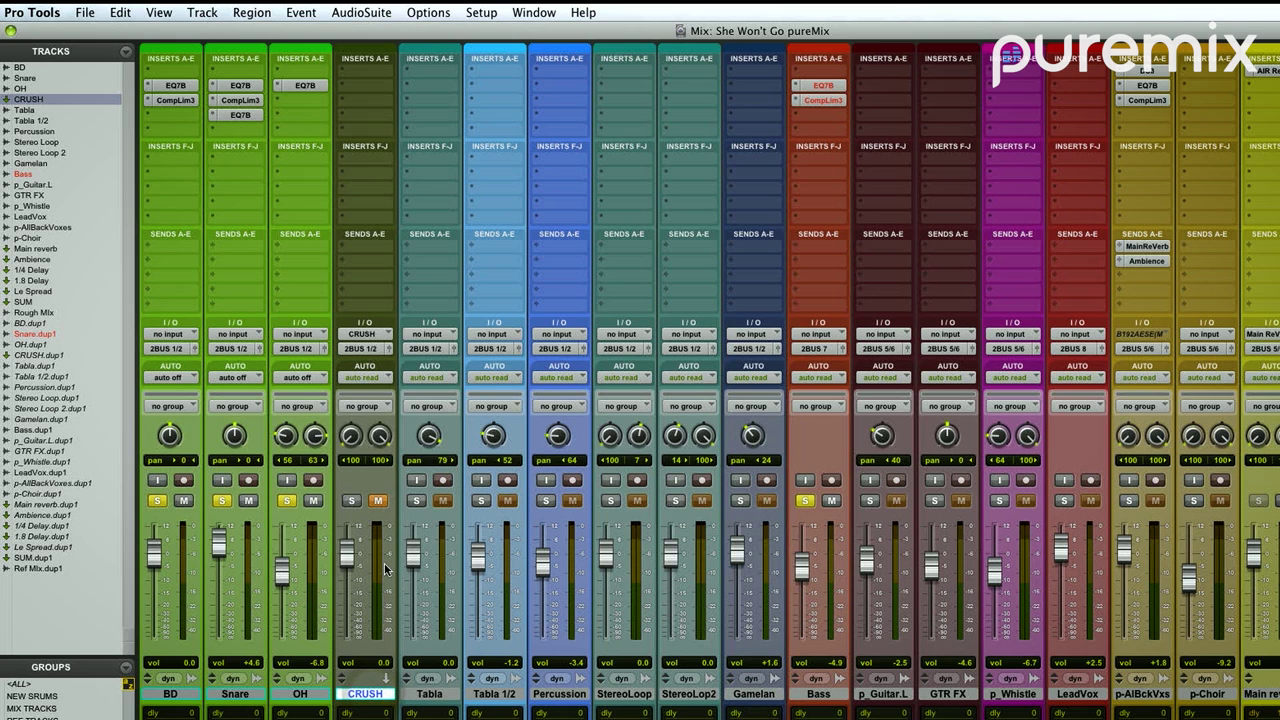
left_click(316, 698)
left_click(178, 693, "shift")
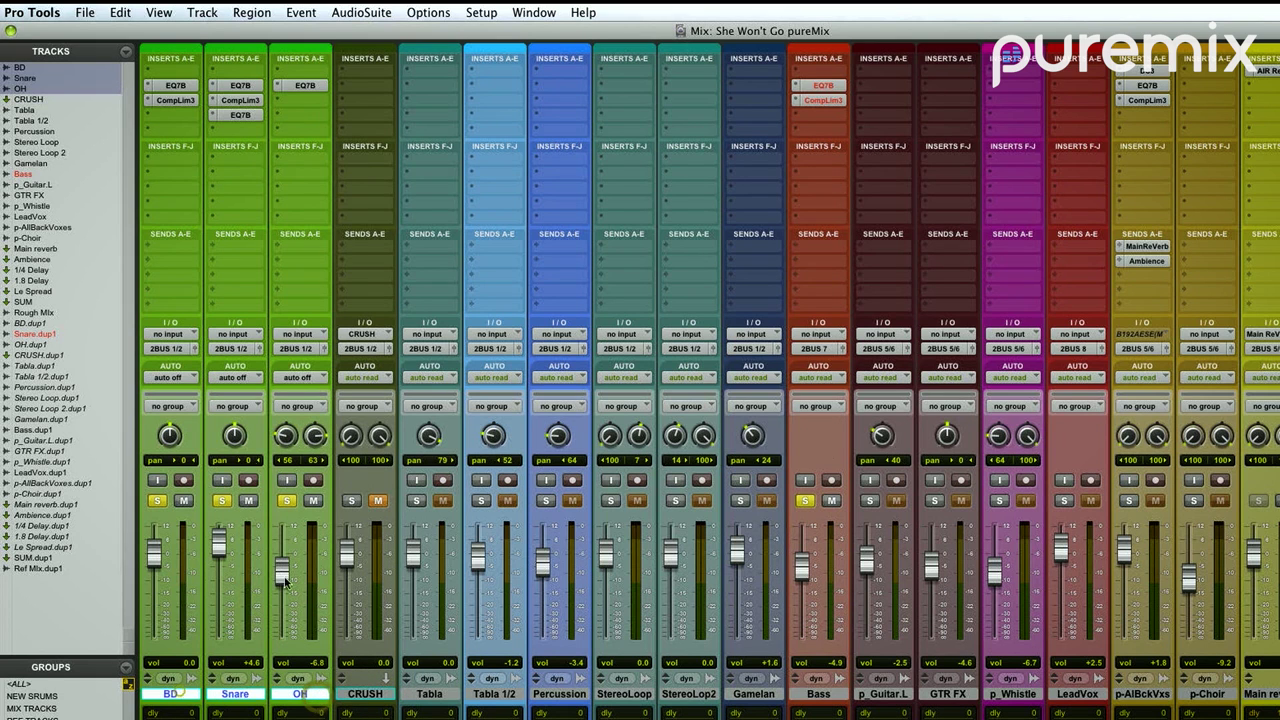
left_click(172, 304)
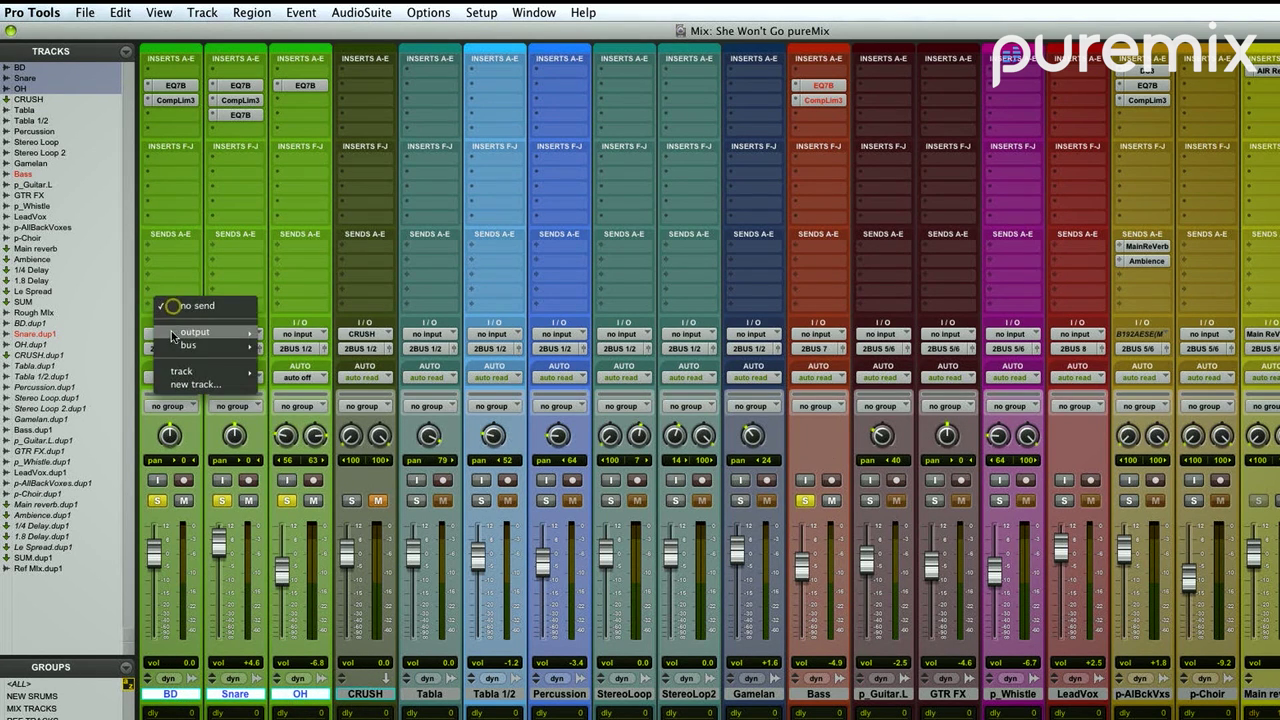
mouse_move(215, 345)
mouse_move(335, 364)
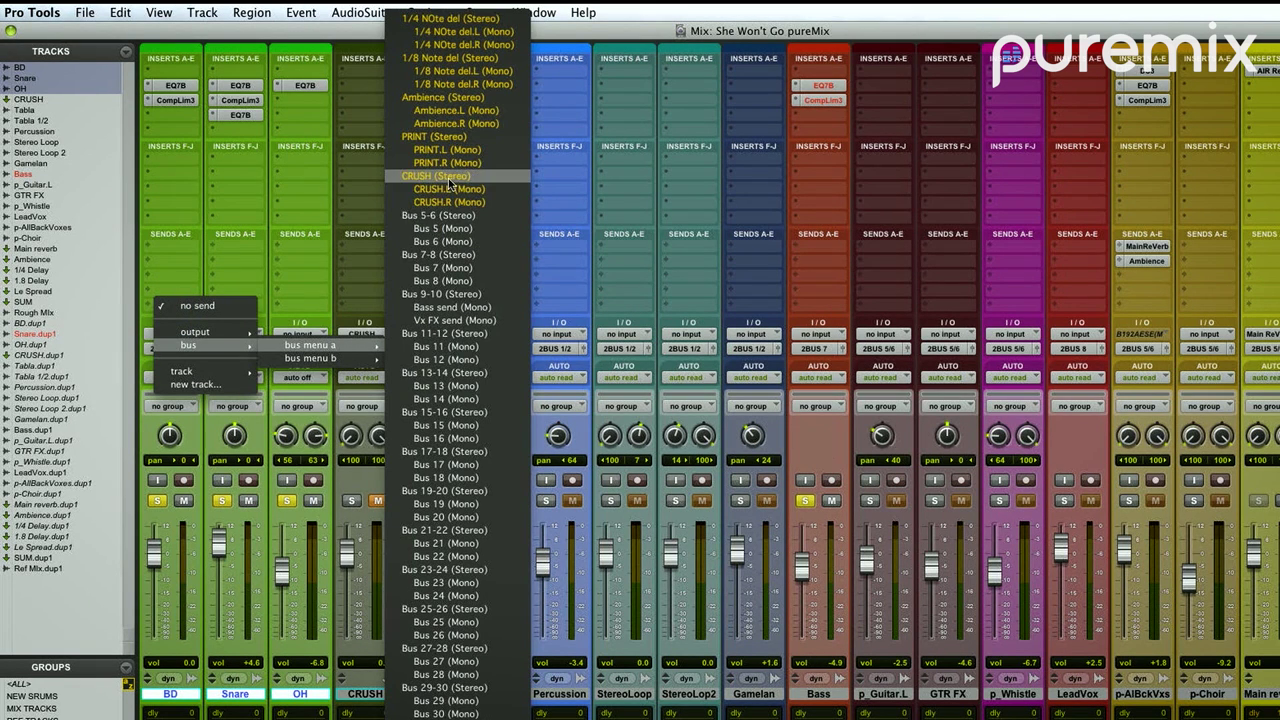
left_click(448, 185, "alt+shift")
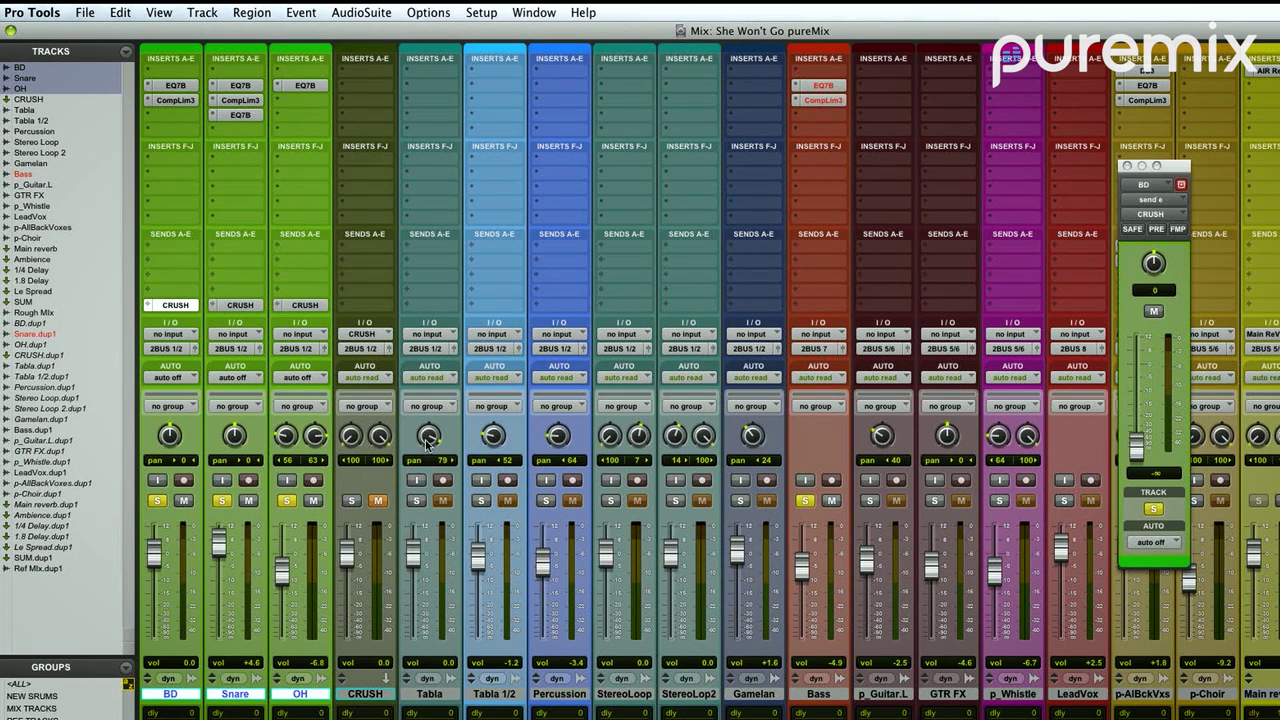
Step: Show the Send E controls, copy the selected drum tracks' current volume values to Send E, and make the sends pre-fader
left_click(277, 305, "super")
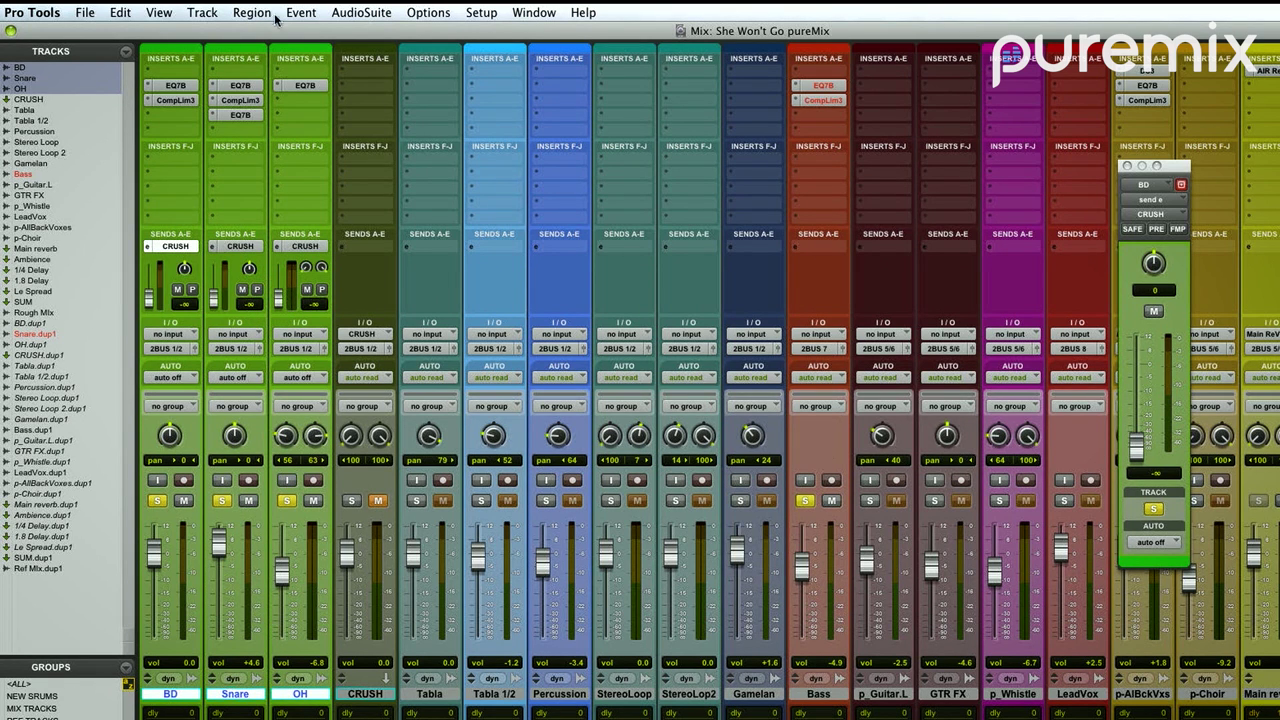
left_click(120, 12)
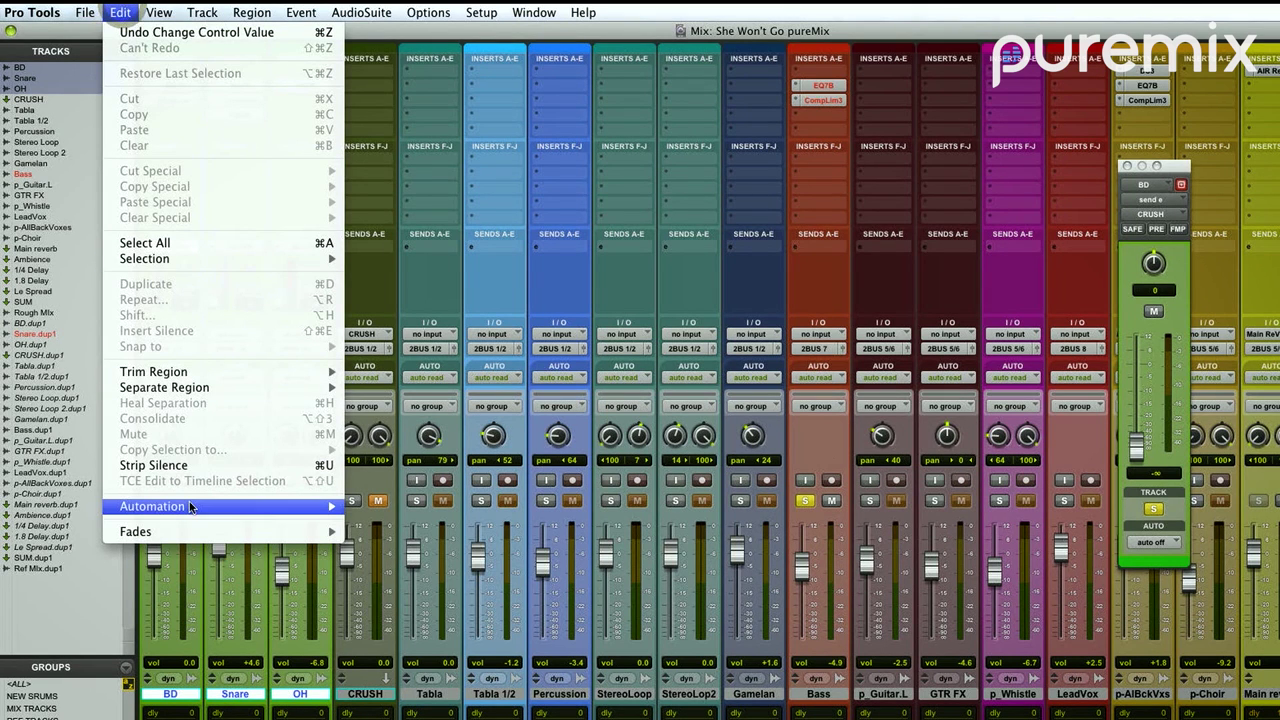
mouse_move(240, 507)
left_click(400, 508)
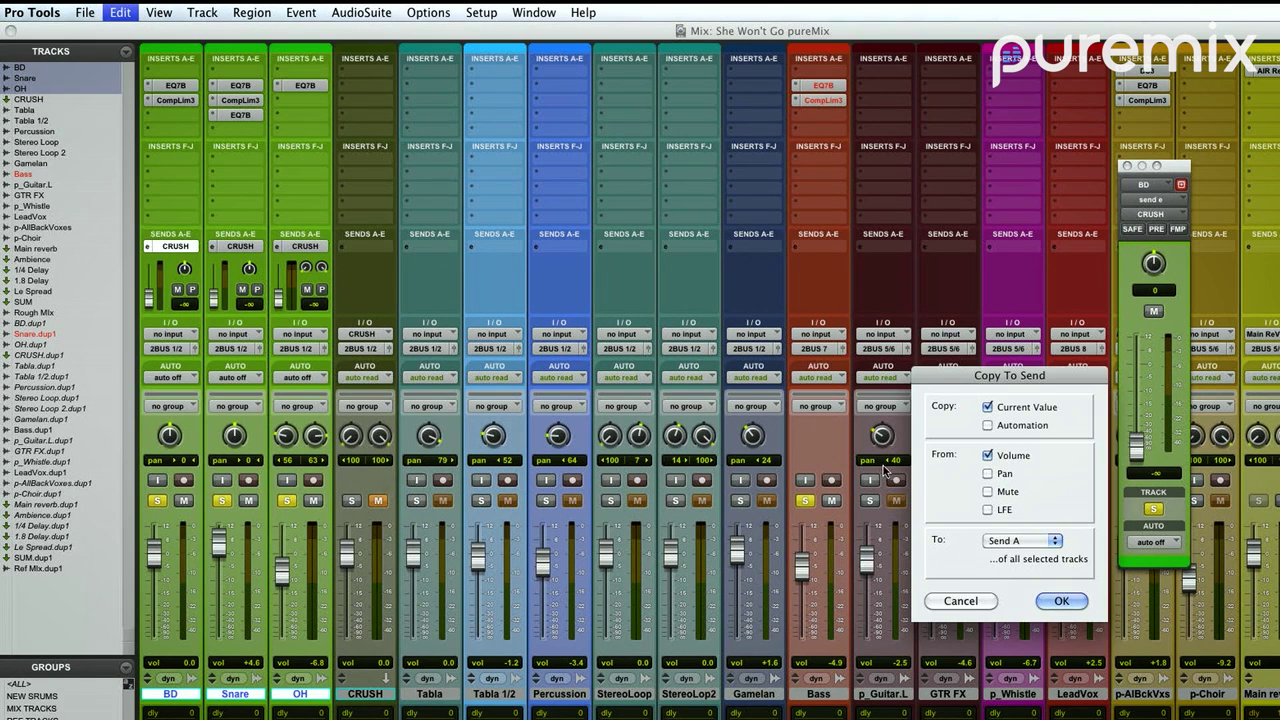
left_click(1014, 541)
left_click(1014, 571)
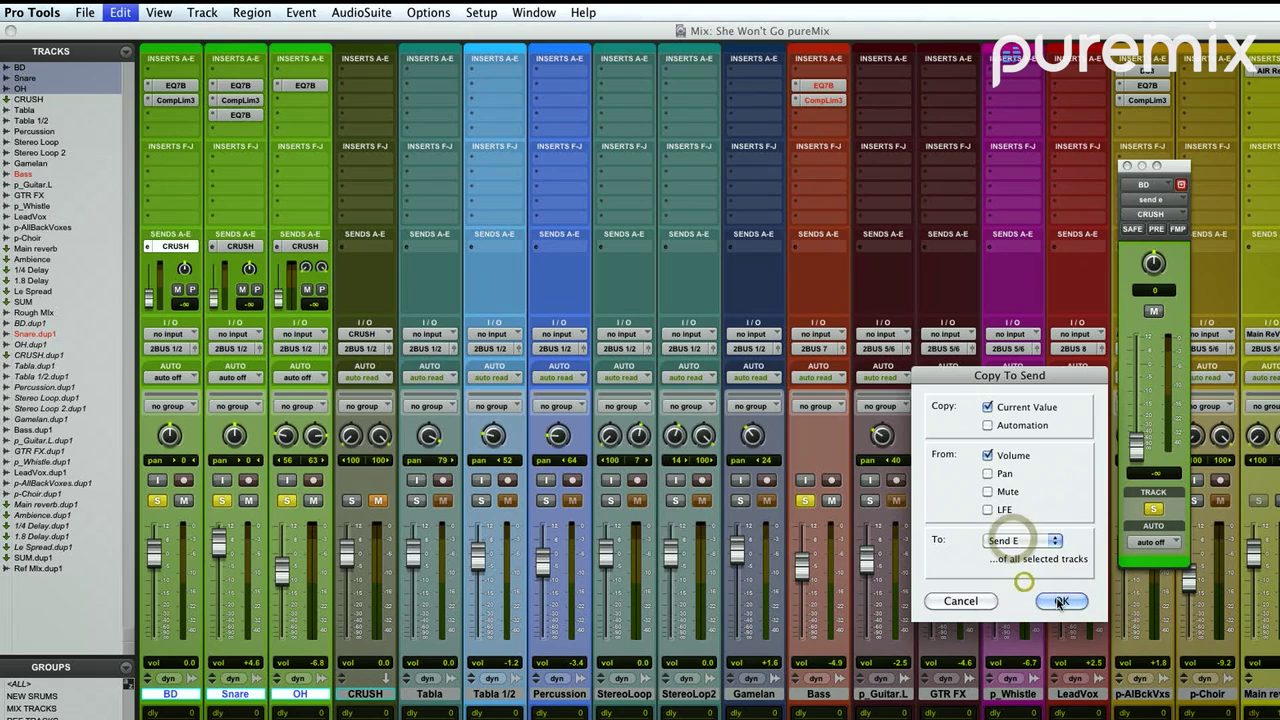
left_click(1058, 600)
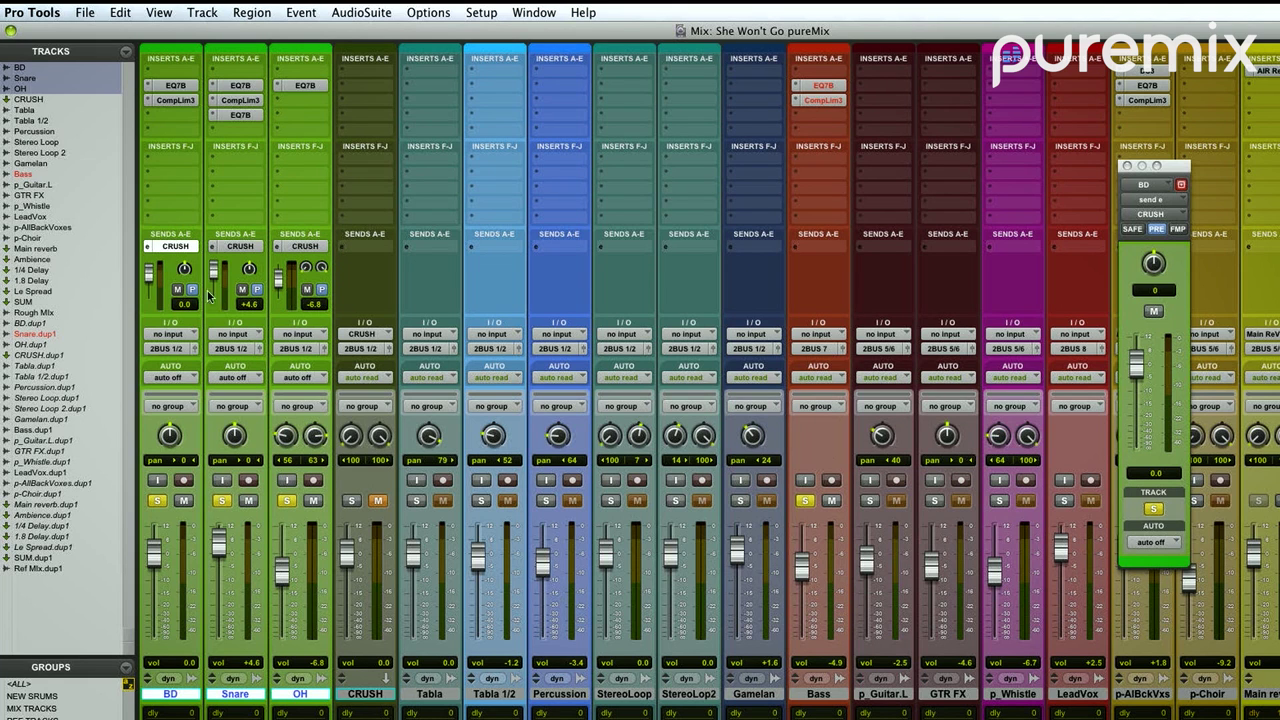
left_click(1127, 166)
Step: Insert the multichannel RTAS Compressor/Limiter Dyn 3 (stereo) on the CRUSH track and move its window clear of the drum channels
left_click(363, 92)
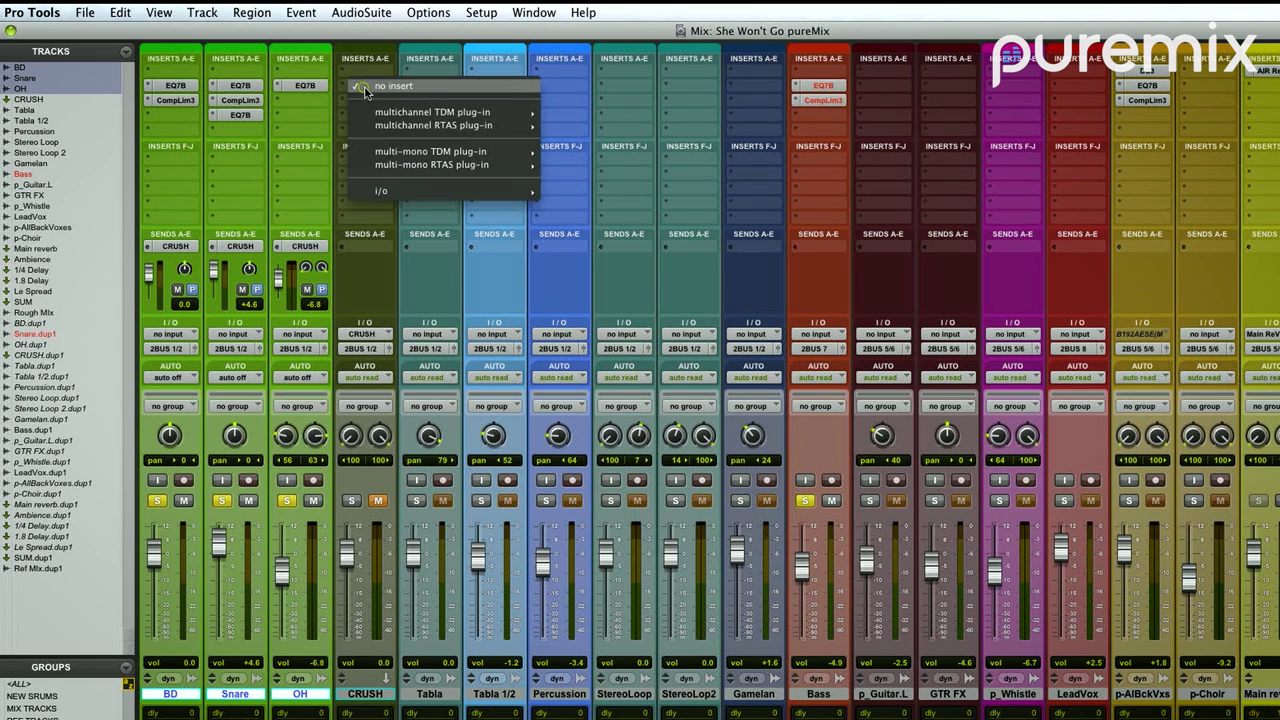
mouse_move(433, 125)
mouse_move(588, 138)
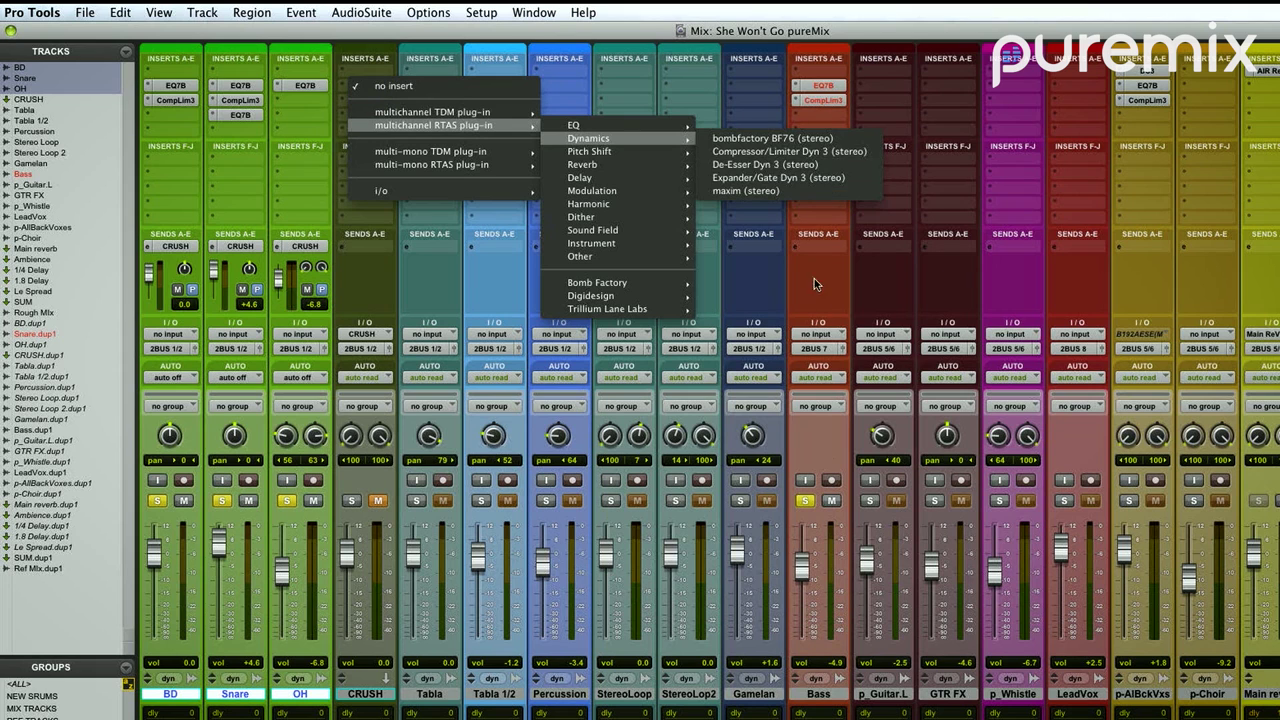
left_click(795, 151)
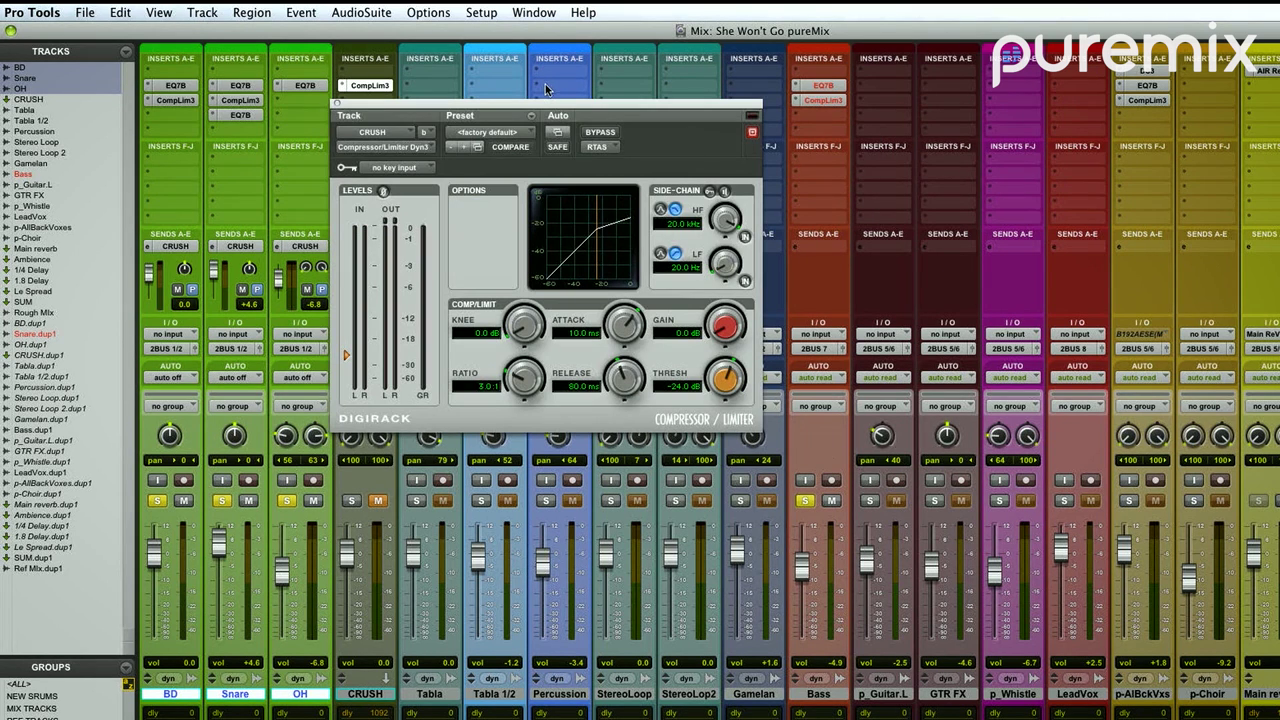
left_click_drag(536, 108, 733, 118)
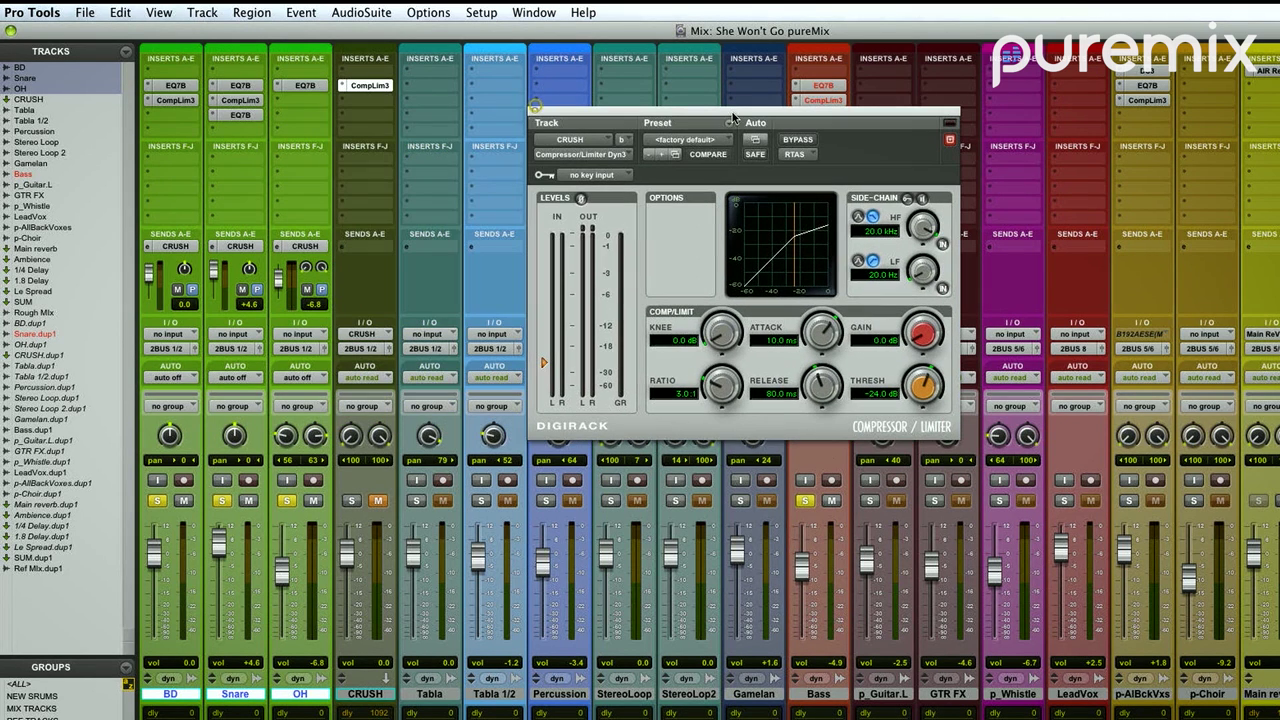
Step: Unmute the CRUSH track, clear the existing solos, and solo CRUSH on its own
left_click(378, 503)
left_click(287, 502, "alt")
left_click(352, 501)
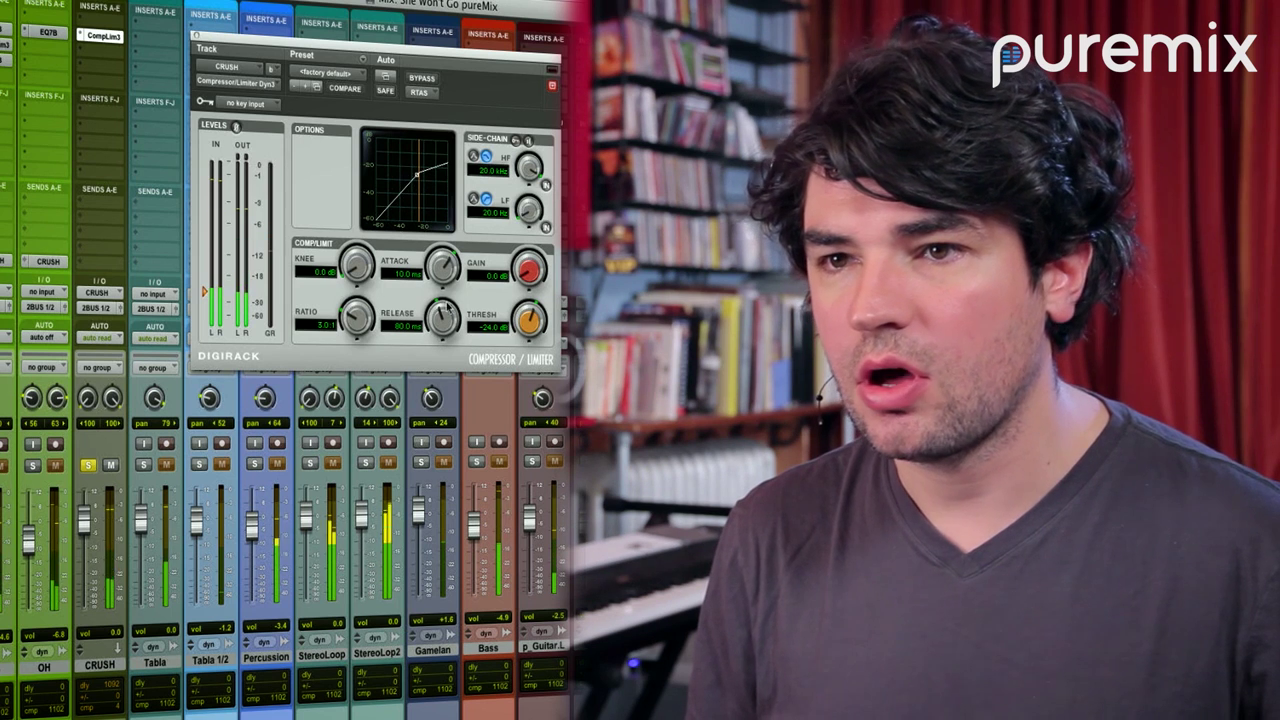
Step: Set the CRUSH compressor to 14.3 ms attack, 9.5 ms release, 6.3:1 ratio, -32.4 dB threshold and 9.8 dB gain
left_click_drag(443, 267, 443, 257)
left_click_drag(443, 318, 430, 367)
left_click_drag(357, 333, 375, 300)
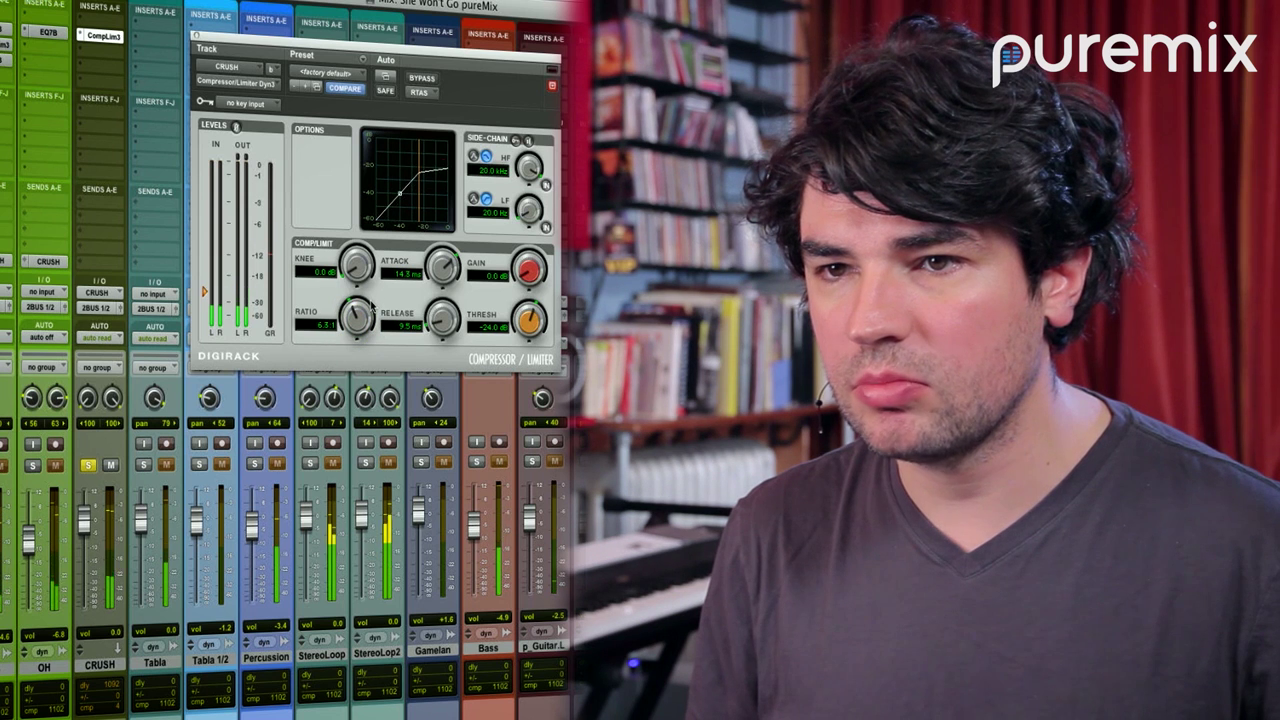
left_click_drag(529, 318, 518, 340)
left_click_drag(528, 276, 536, 232)
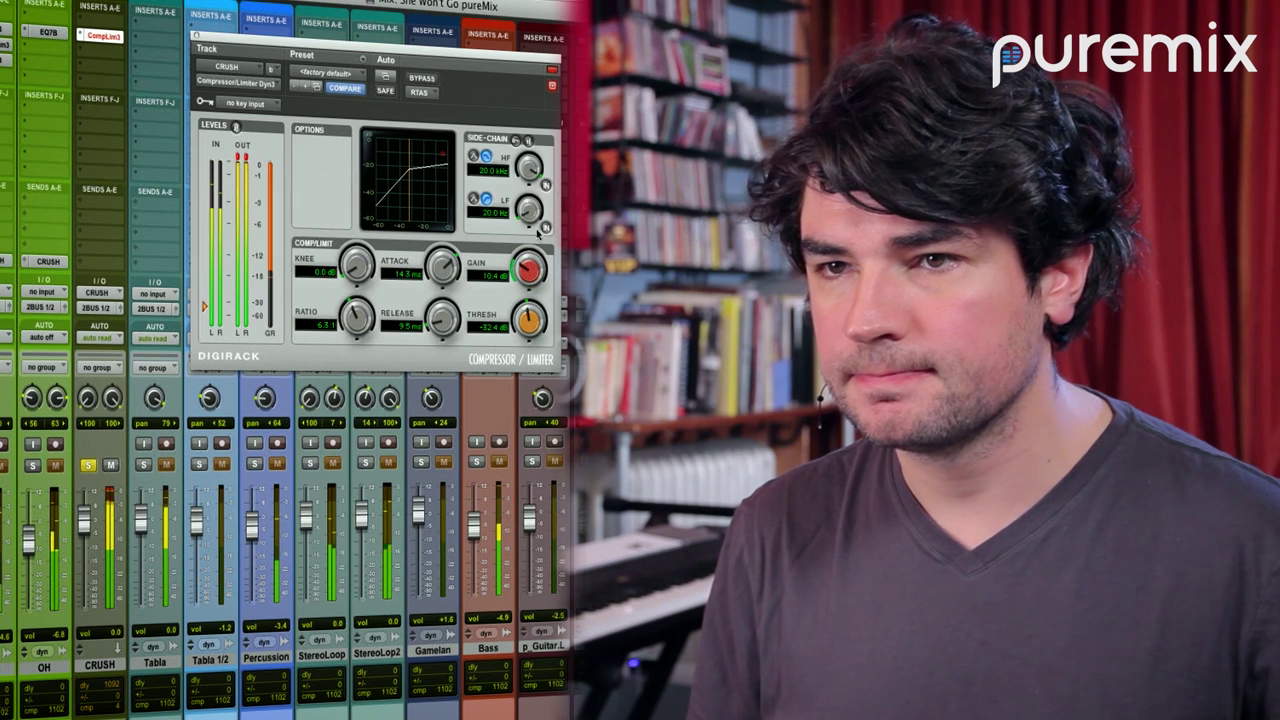
left_click(428, 84)
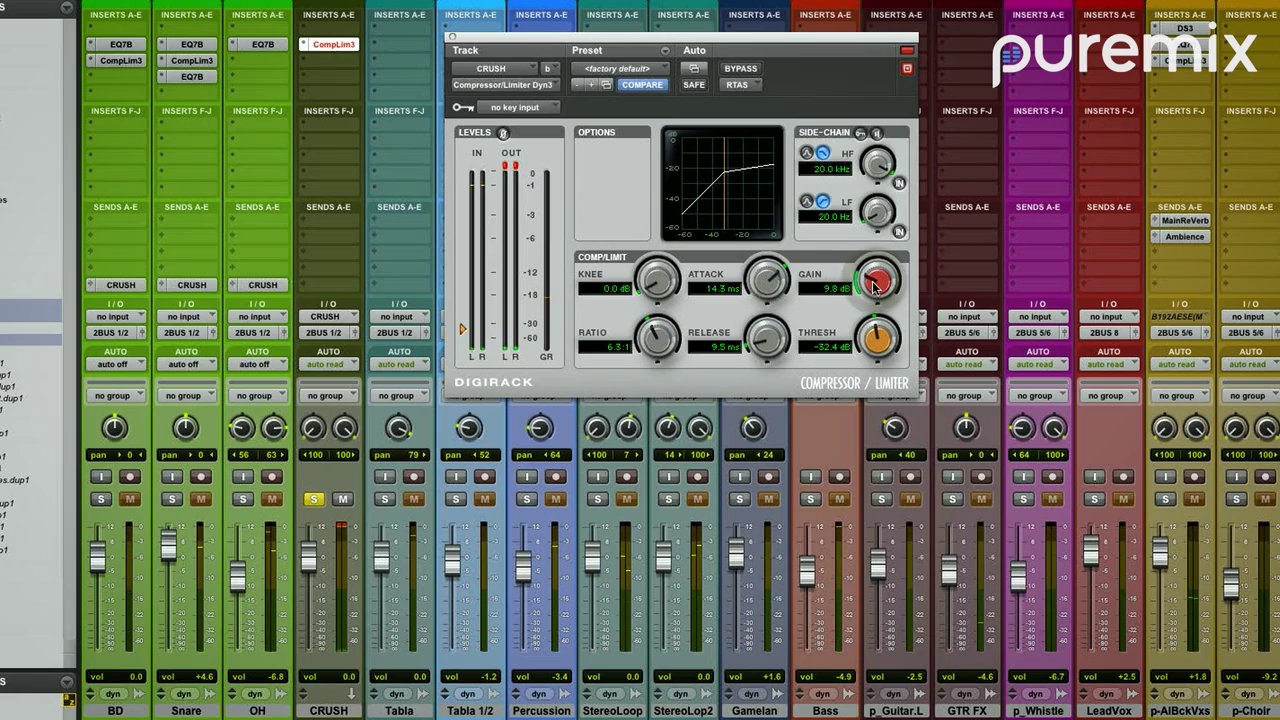
key("space")
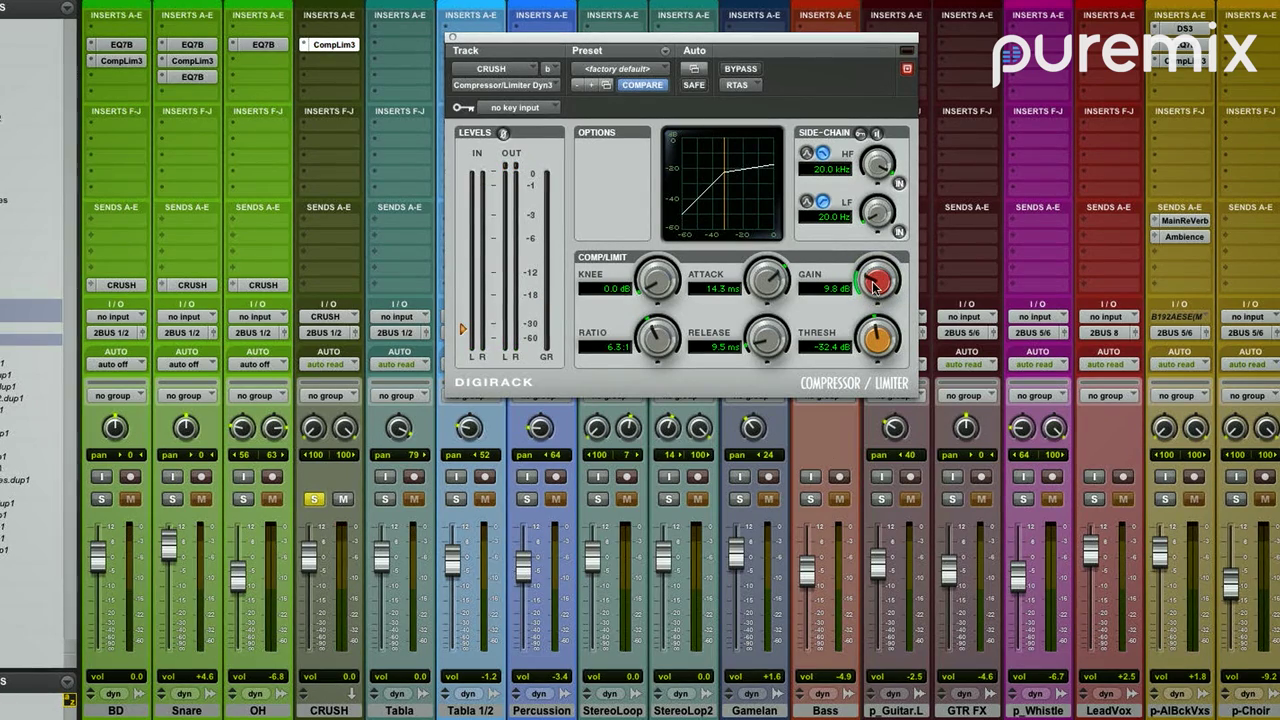
Step: Insert the multichannel RTAS EQ 3 7-Band (stereo) after the compressor on CRUSH and move its window up
left_click(341, 62)
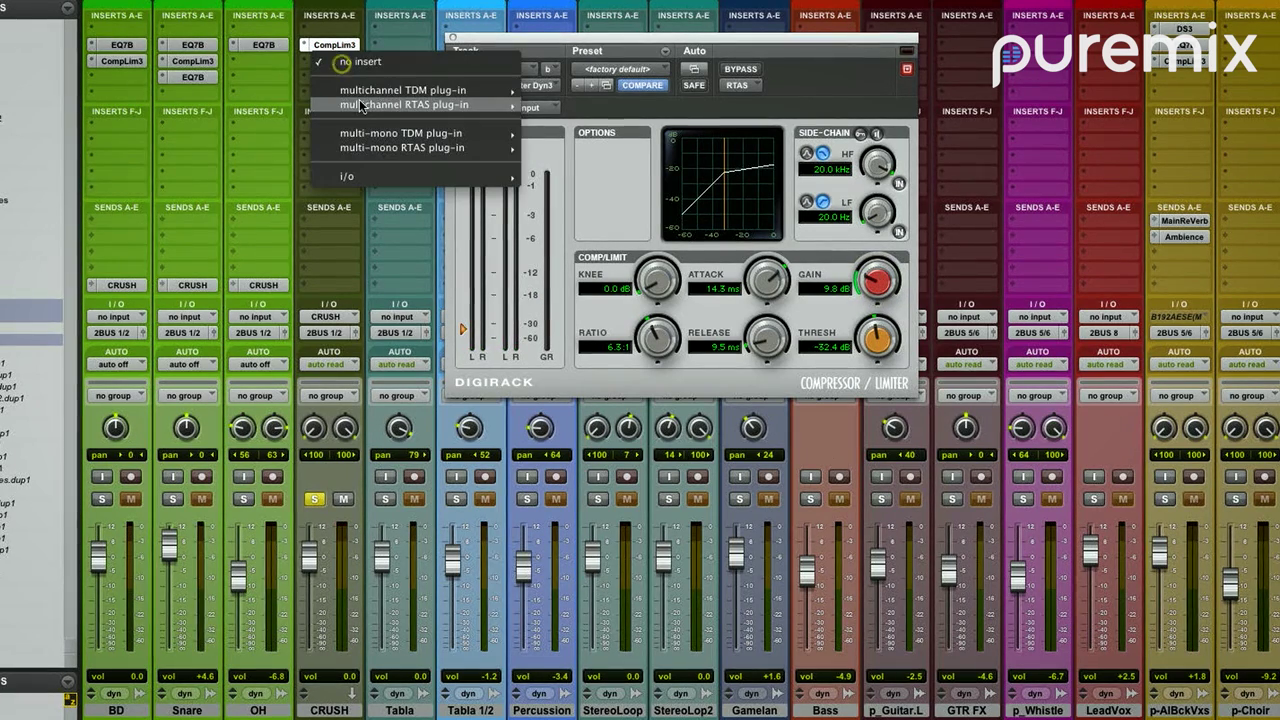
mouse_move(359, 103)
mouse_move(535, 118)
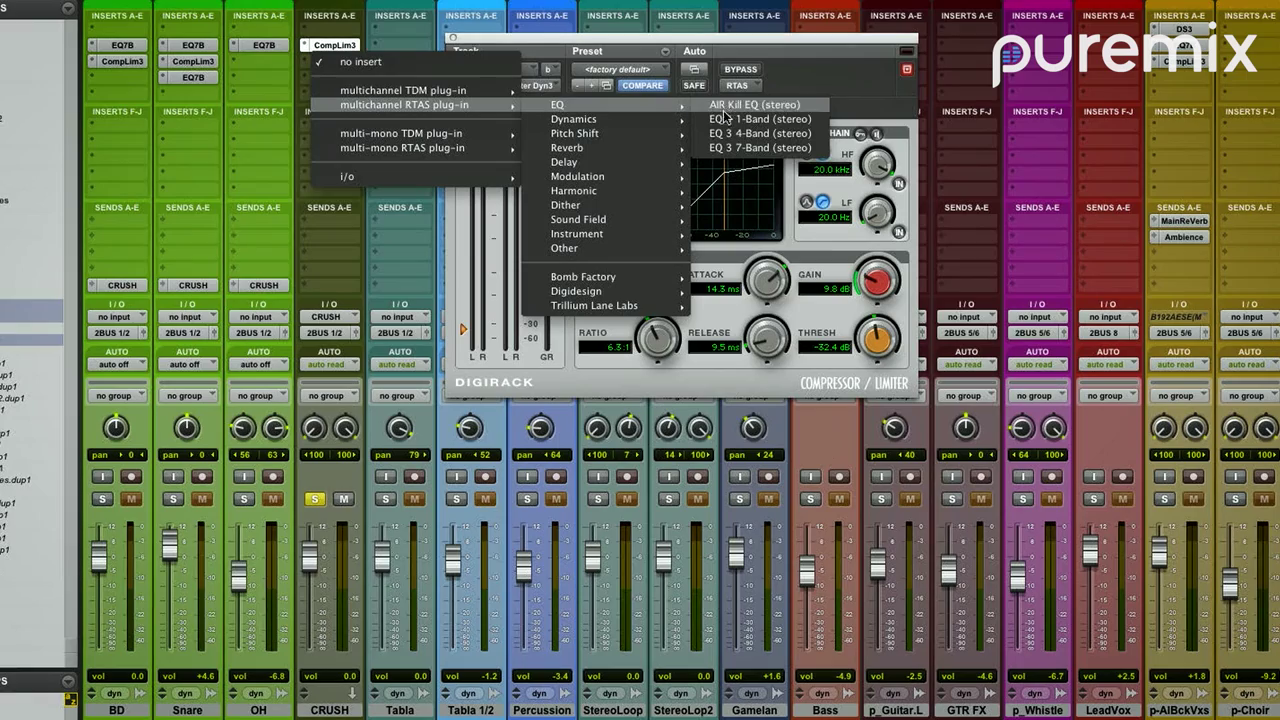
left_click(727, 148)
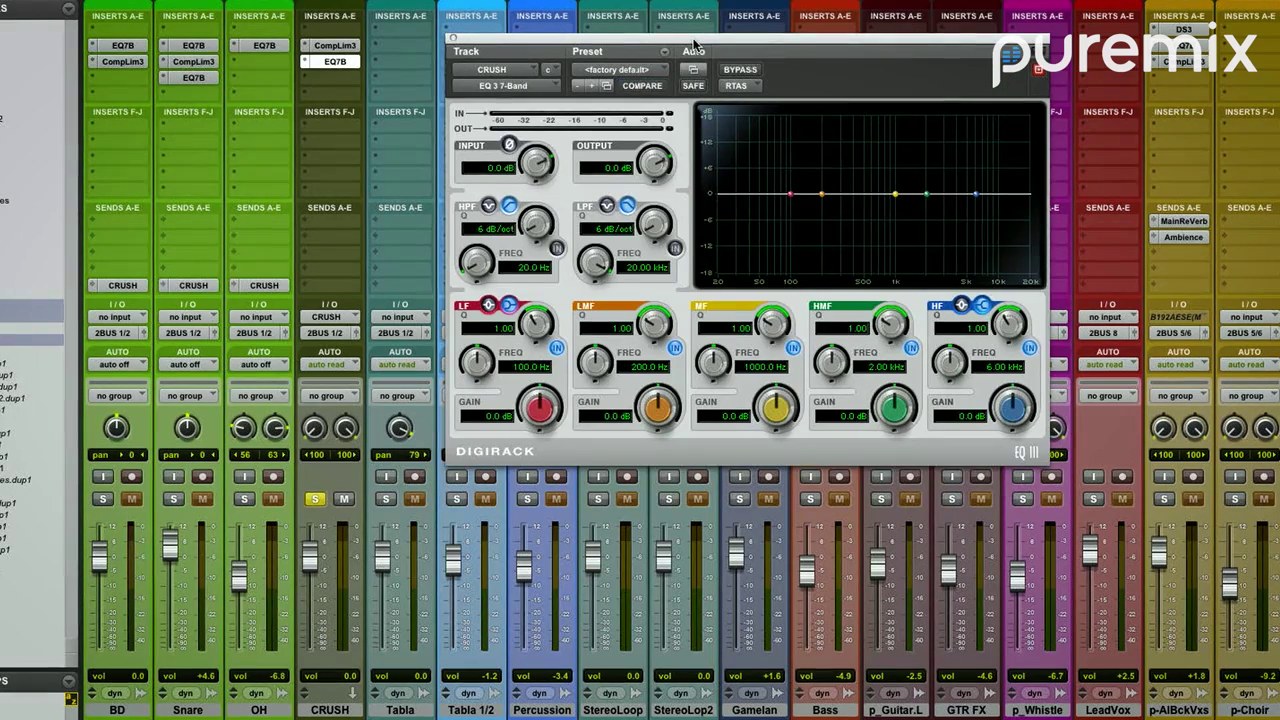
left_click_drag(694, 45, 666, 4)
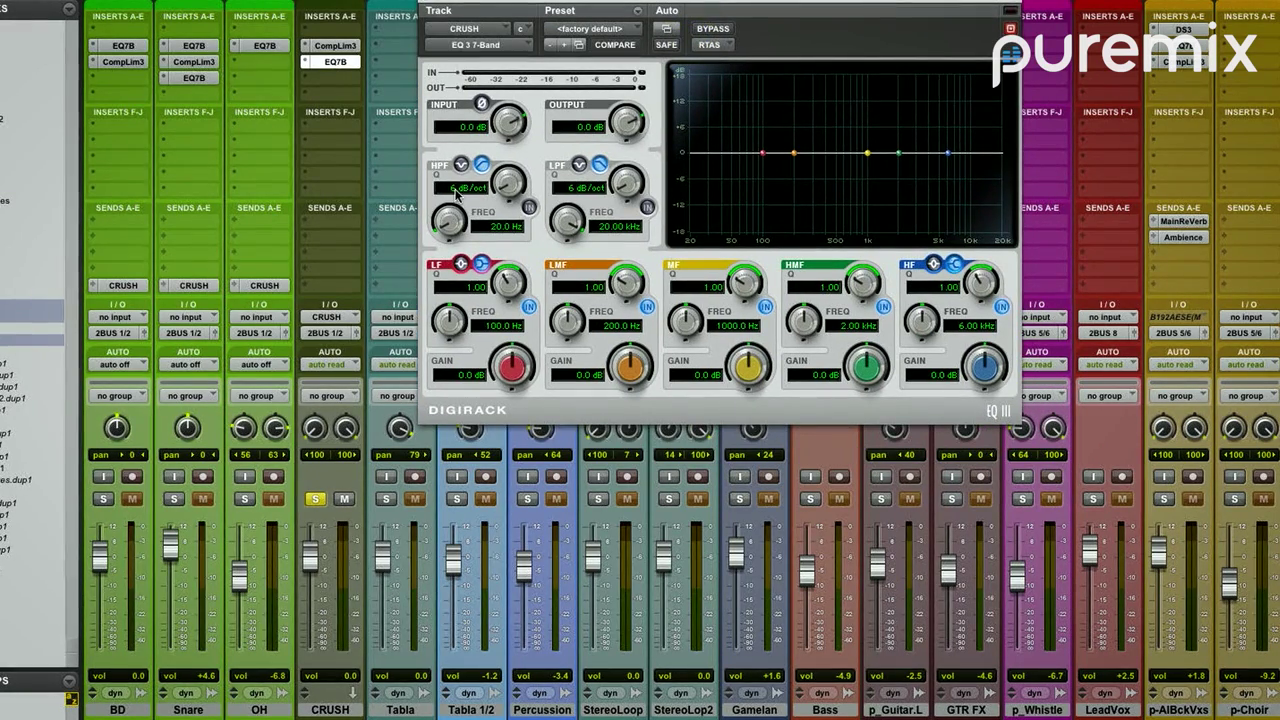
Step: Enable the EQ's high-pass filter at 24 dB/oct and 37.5 Hz, and play the session
left_click(527, 206)
left_click_drag(499, 193, 499, 166)
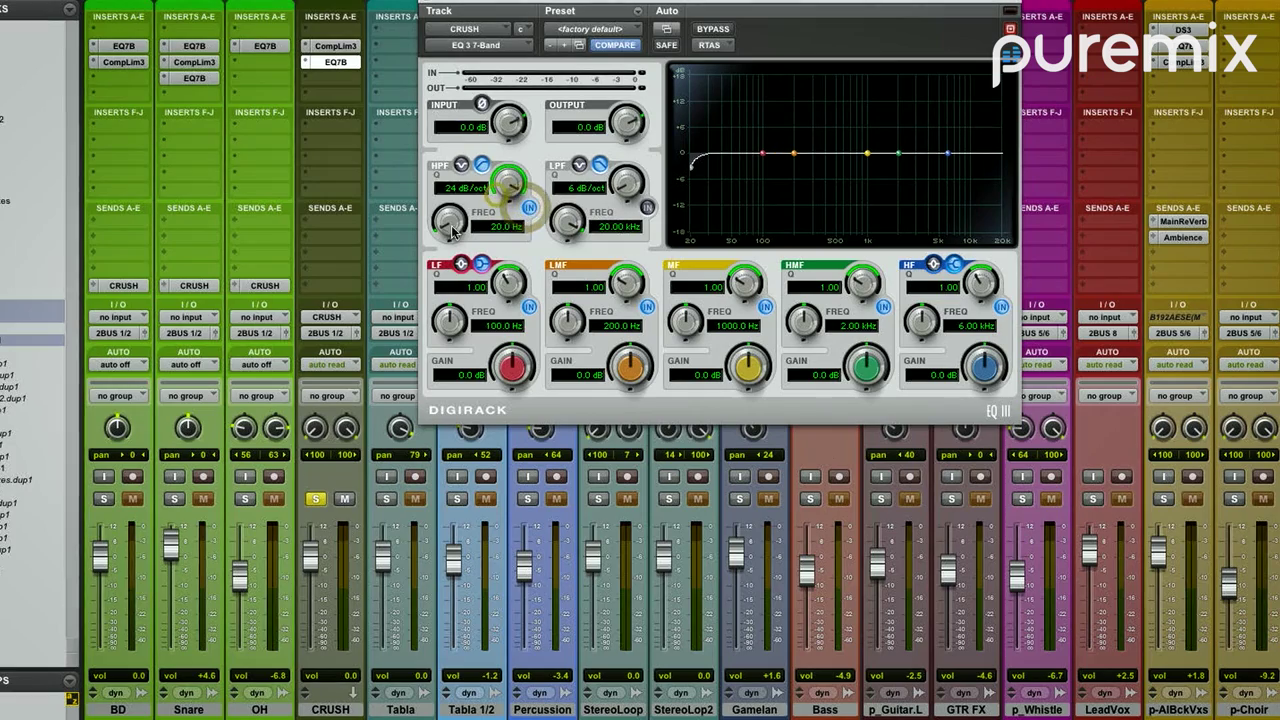
mouse_move(449, 226)
left_mouse_down()
mouse_move(448, 192)
mouse_move(450, 225)
mouse_move(452, 214)
left_mouse_up()
key("space")
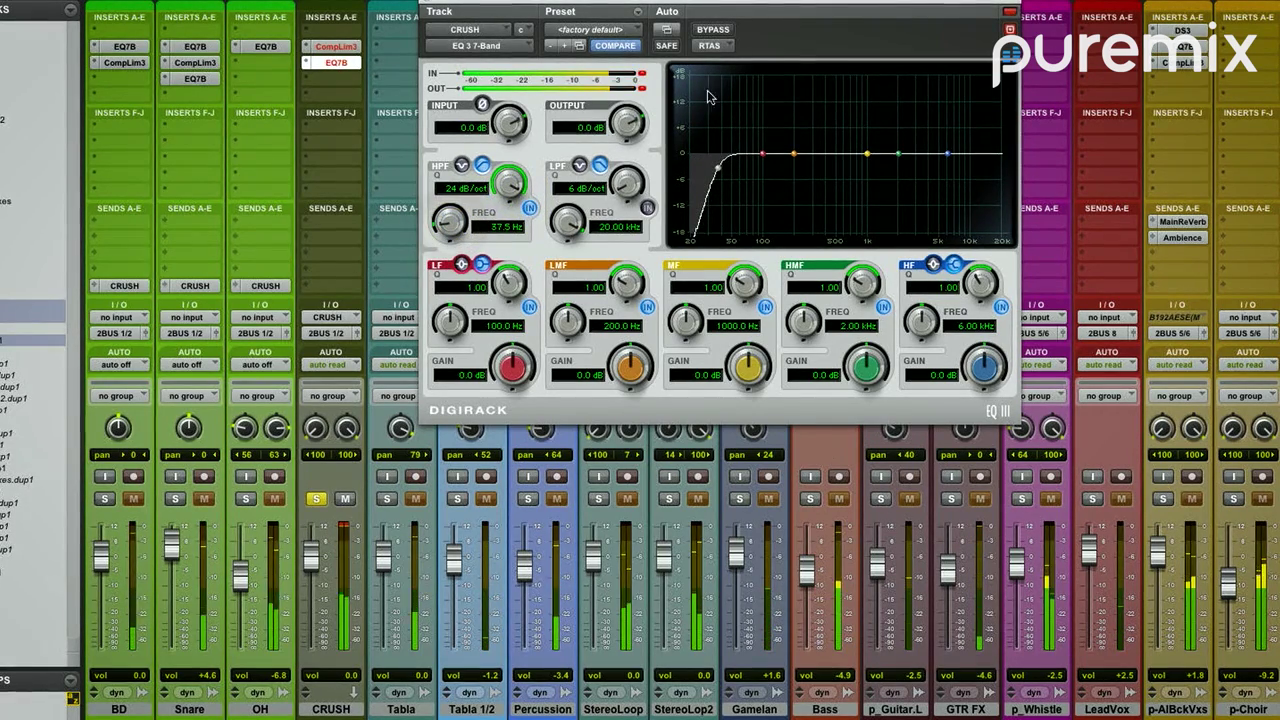
Step: Set the EQ's low-mid band to -2.7 dB at 152.2 Hz and compare the sound with the EQ bypassed
left_click_drag(626, 358, 626, 374)
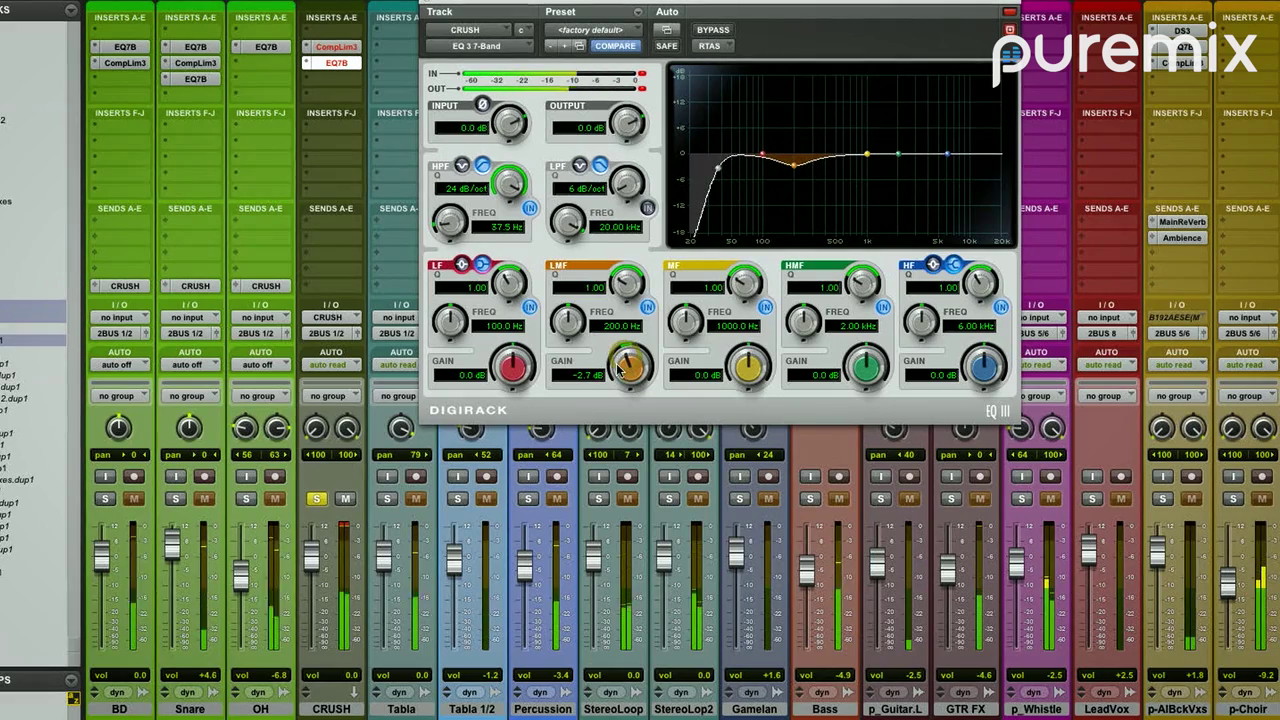
left_click_drag(566, 318, 560, 328)
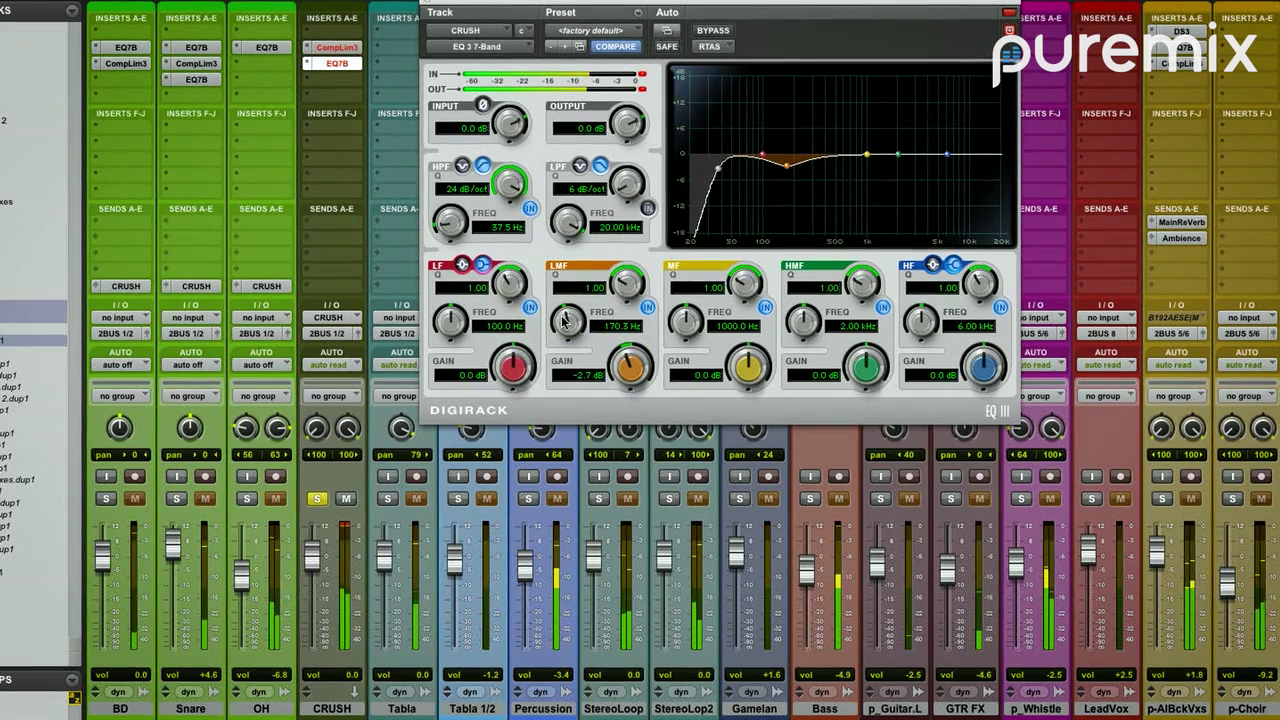
left_click_drag(560, 324, 559, 327)
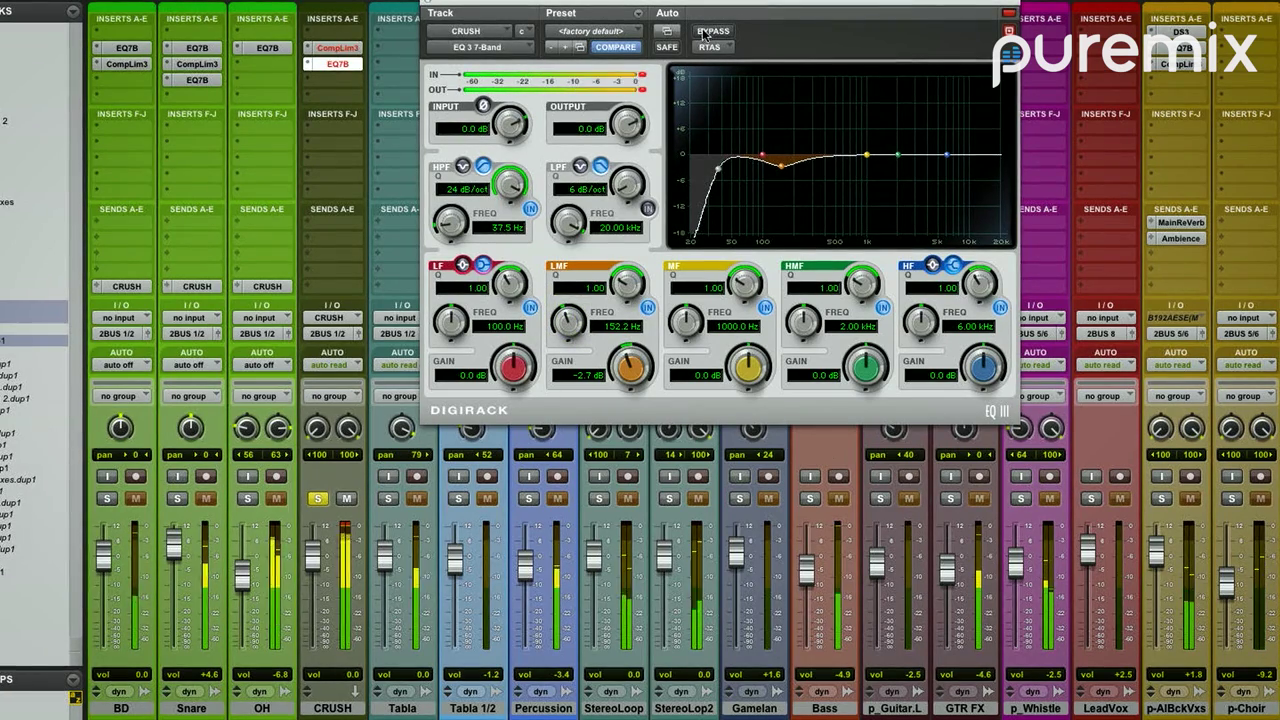
left_click(706, 35)
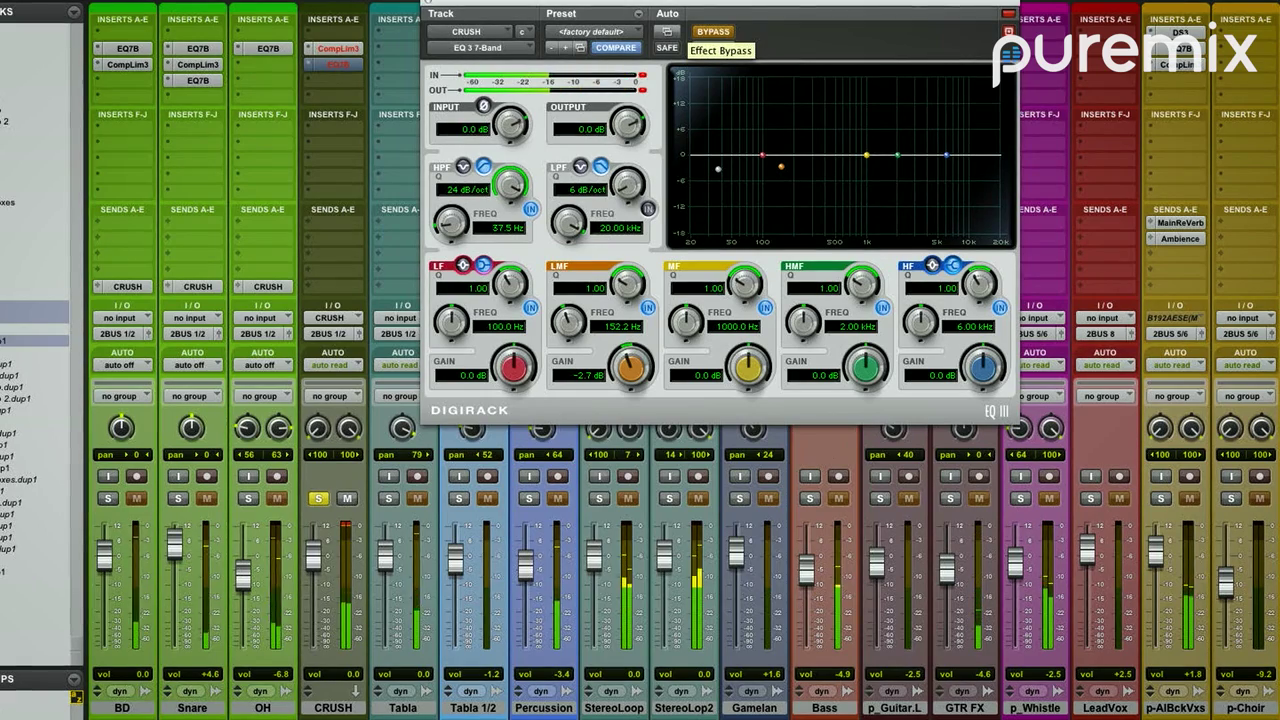
left_click(706, 32)
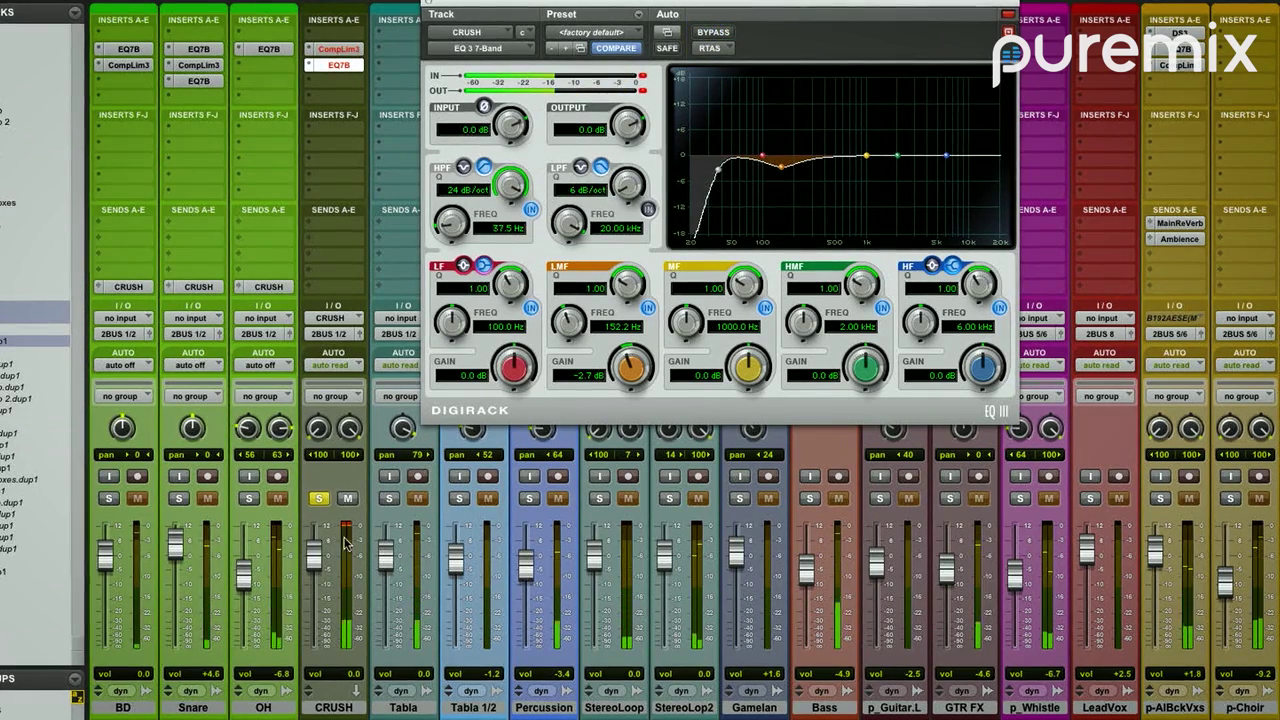
Step: Solo the OH, BD and Snare tracks together with CRUSH
left_click(248, 498)
left_click(108, 498)
left_click(178, 498)
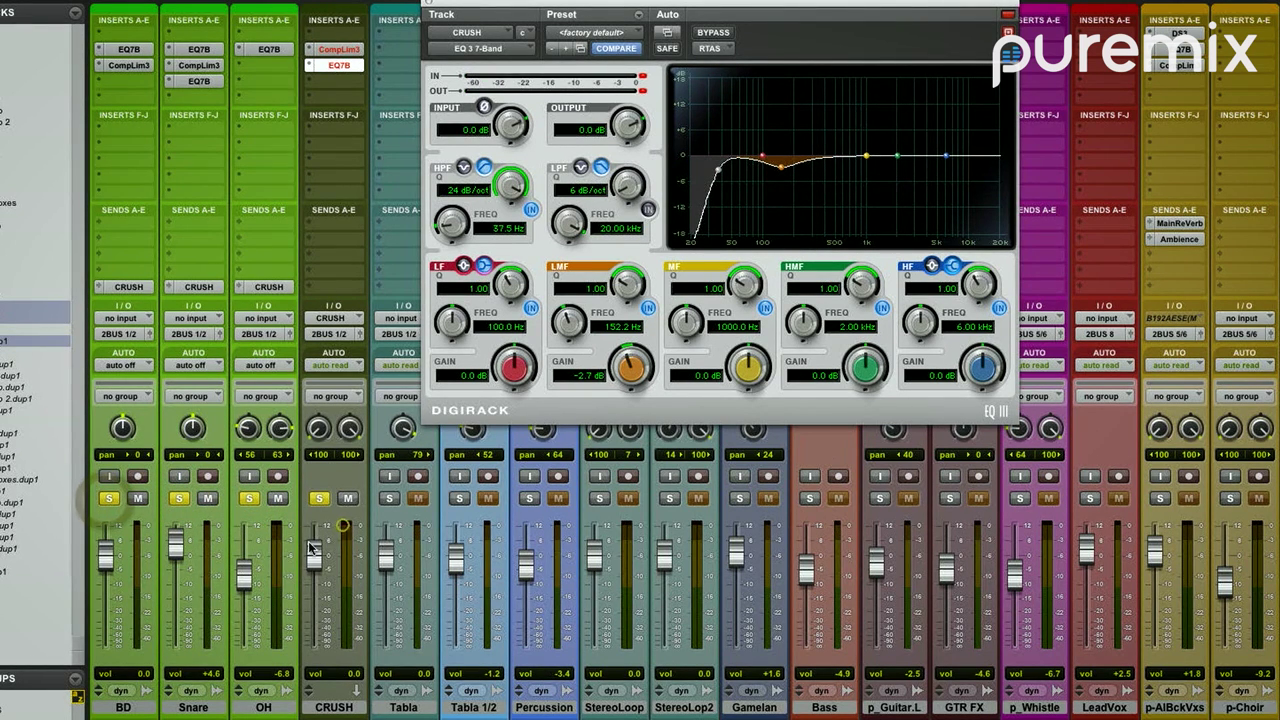
Step: Narrow the CRUSH track's panning to 15 left and 12 right, and set its volume to -2.2 dB
mouse_move(314, 555)
left_mouse_down()
mouse_move(316, 650)
mouse_move(325, 555)
left_mouse_up()
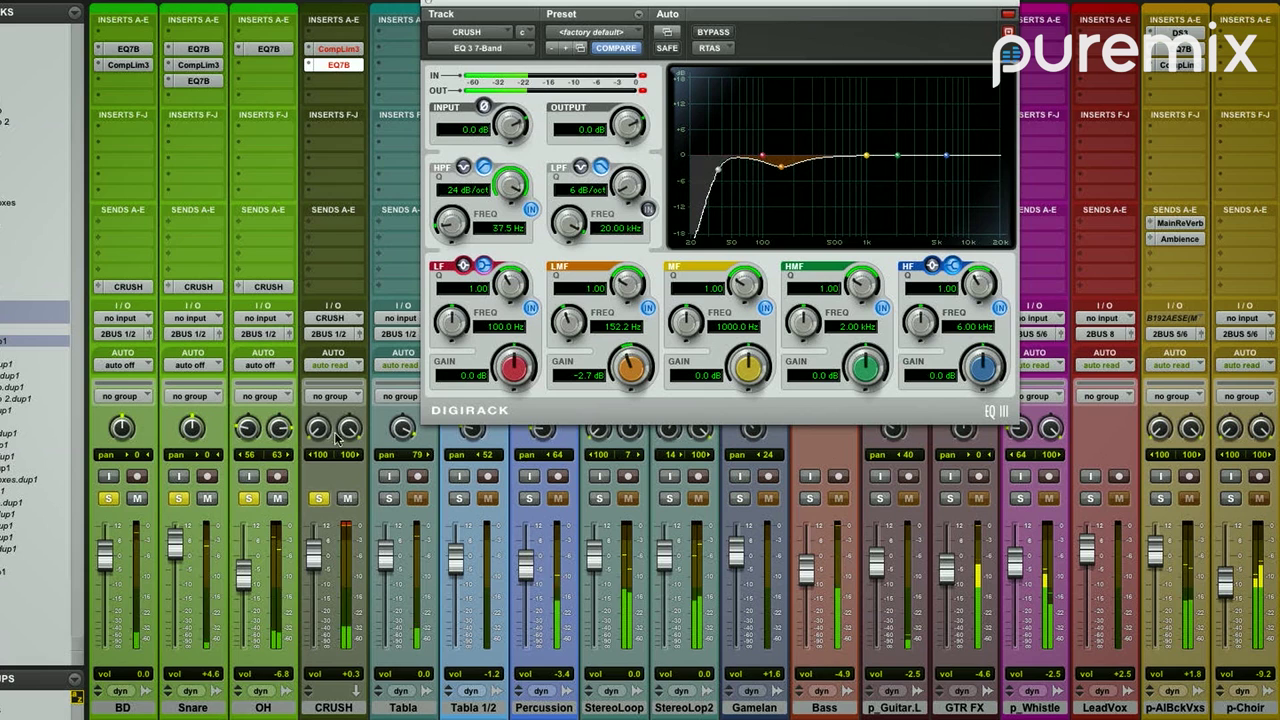
left_click_drag(316, 428, 316, 436)
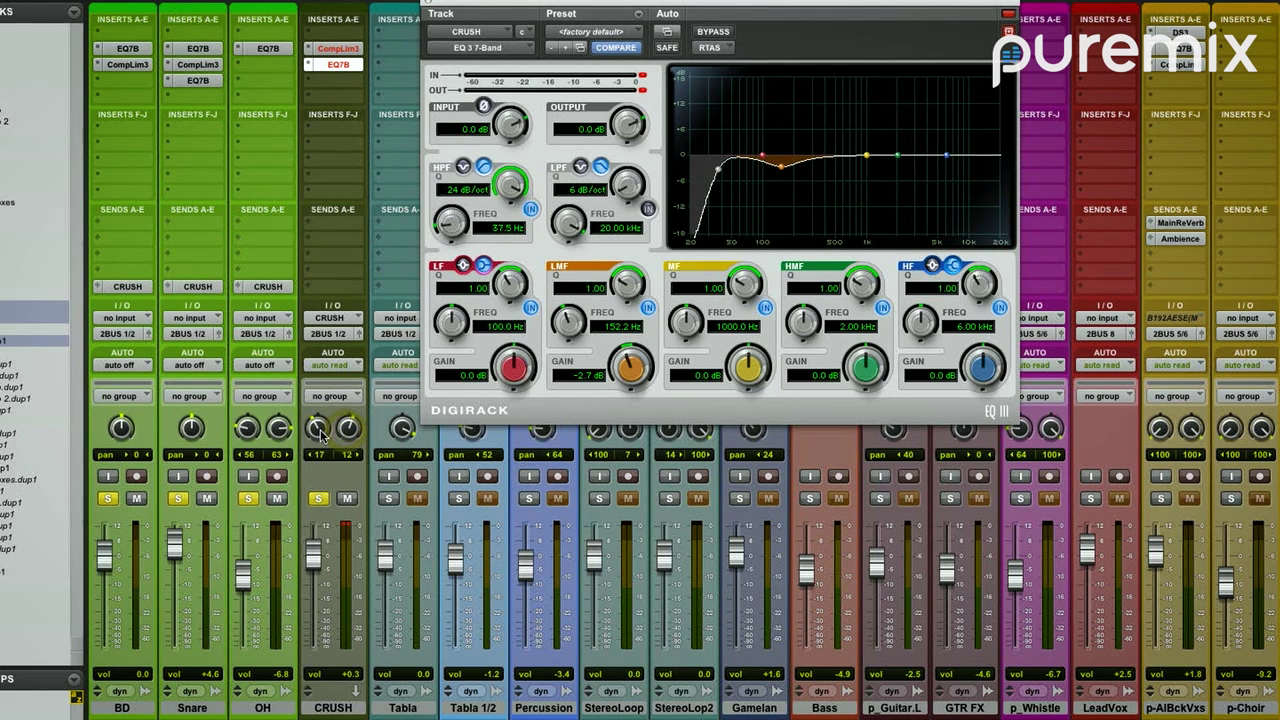
left_click_drag(313, 553, 316, 562)
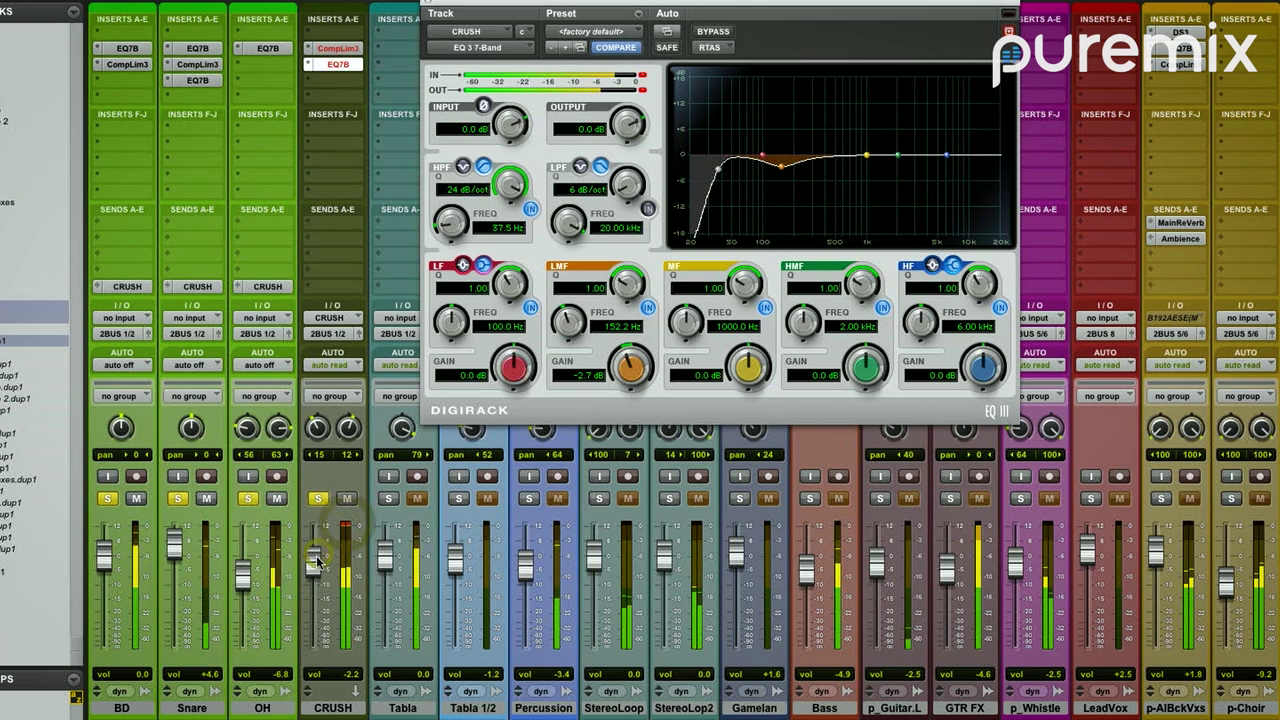
Step: Add the Bass track to the soloed drum and CRUSH tracks
left_click(810, 499)
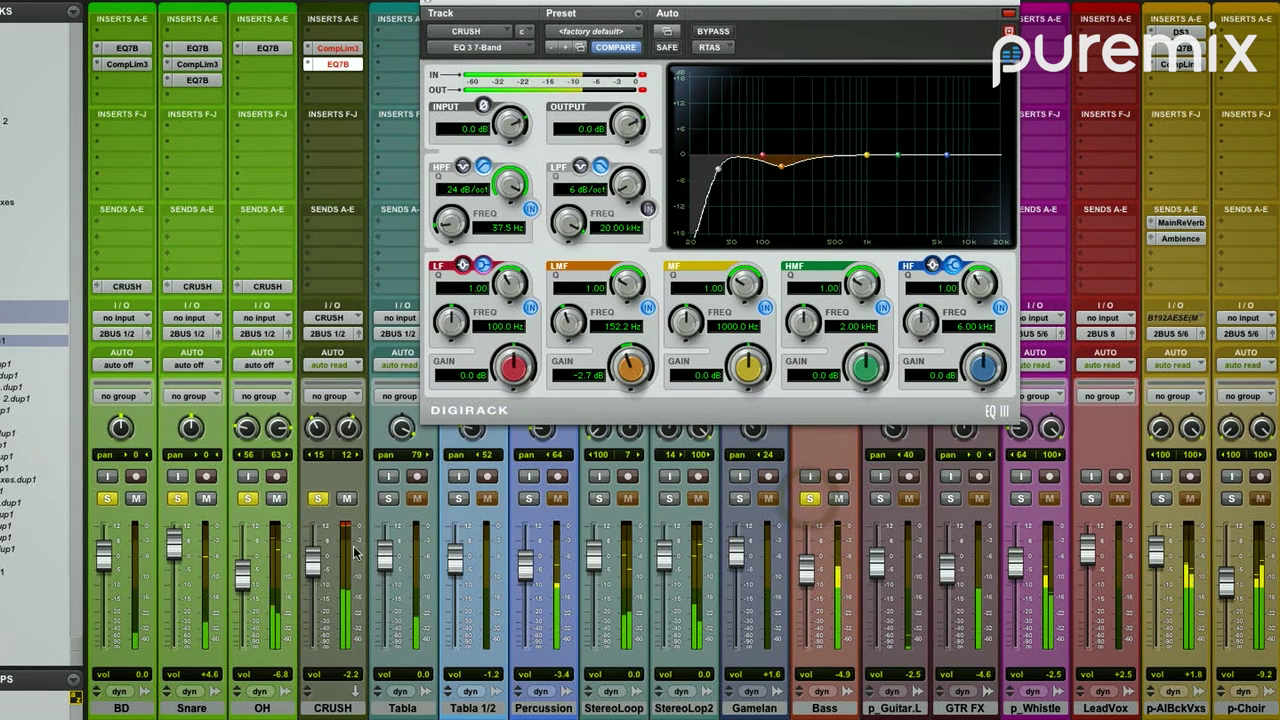
Step: Raise the Bass track's volume to -1.9 dB against the soloed drums and CRUSH
left_click_drag(806, 568, 809, 574)
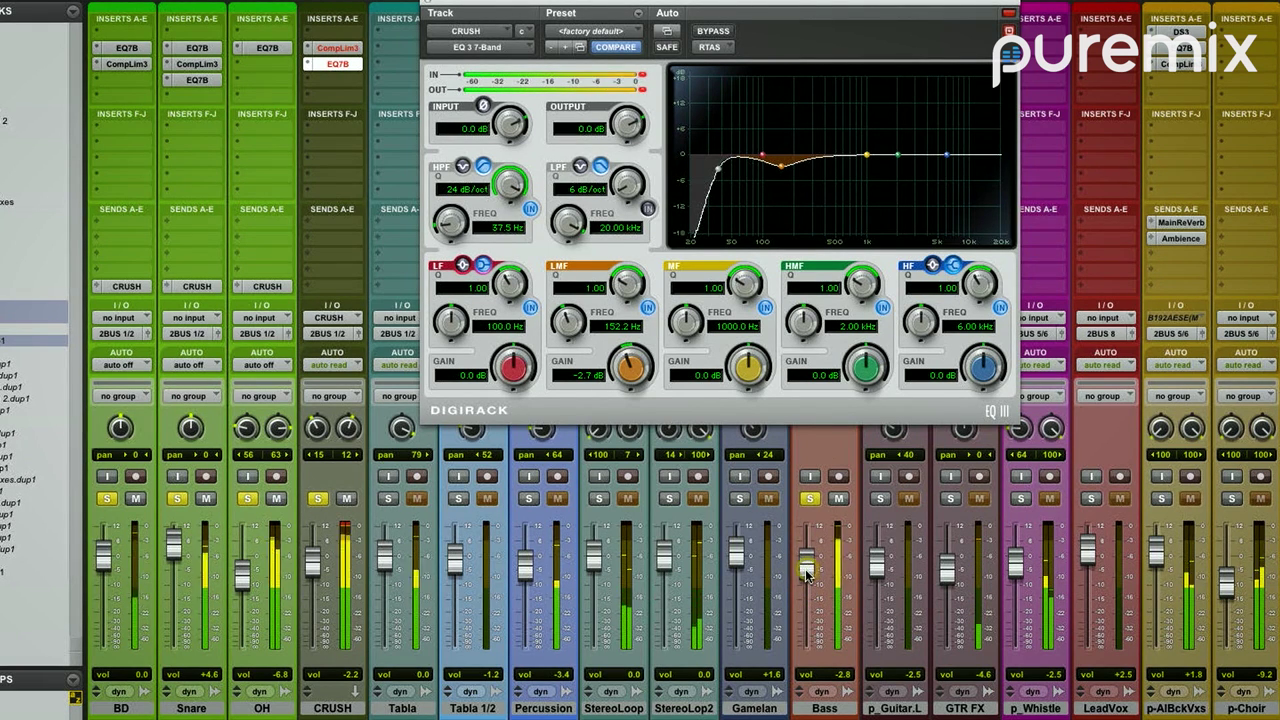
left_click_drag(806, 572, 807, 566)
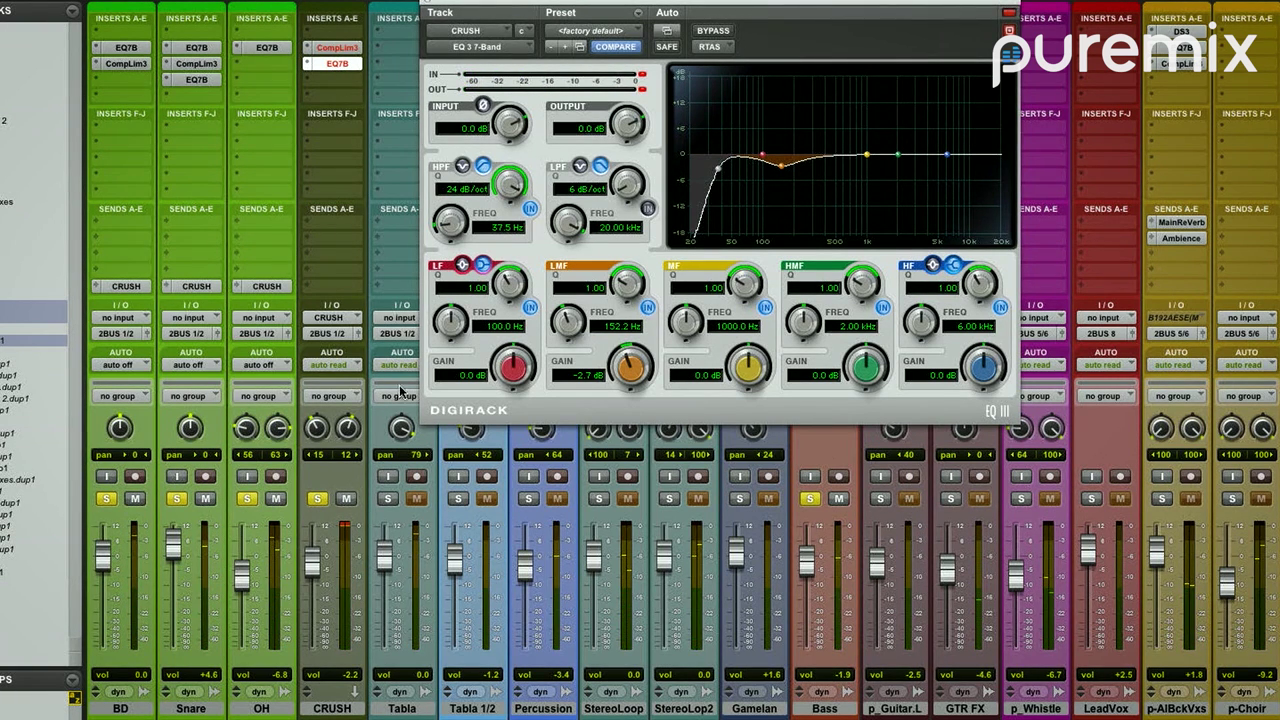
Step: Lower the gain of the CRUSH track's compressor to 0.8 dB, set the track's volume to 0.0 dB, and close the plug-in window
left_click(357, 47)
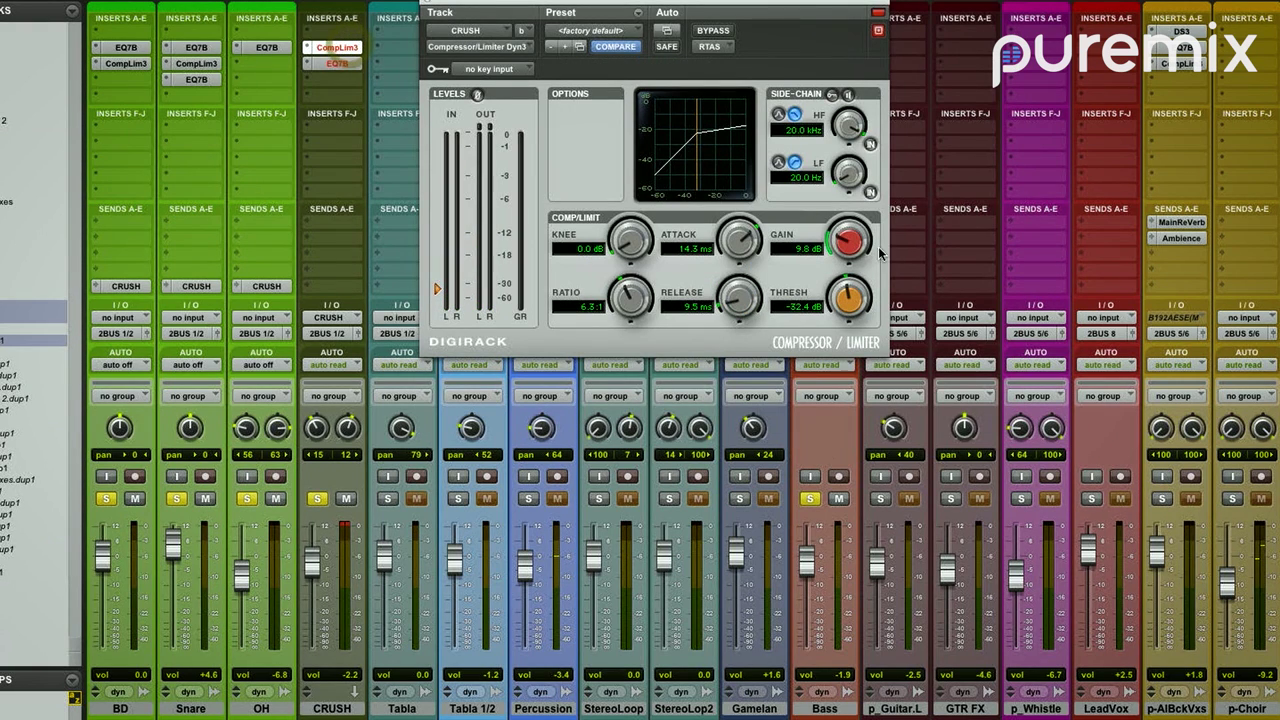
left_click_drag(850, 248, 850, 264)
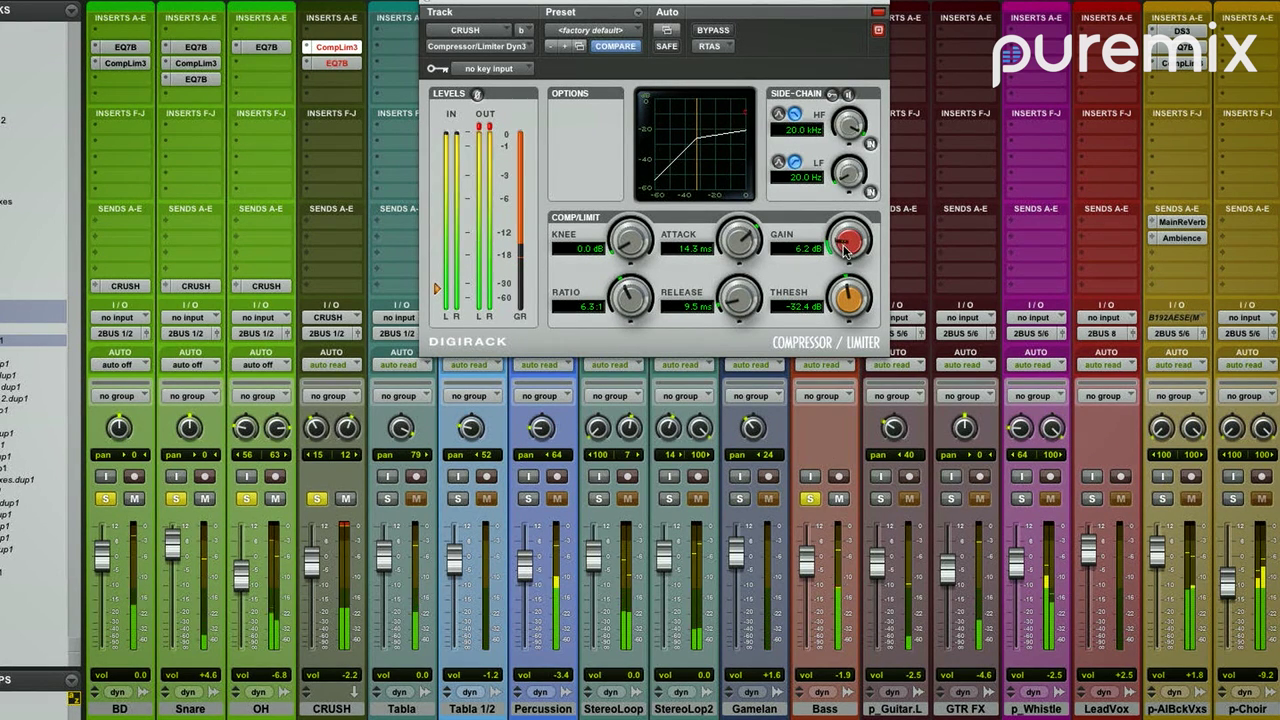
left_click_drag(841, 250, 843, 260)
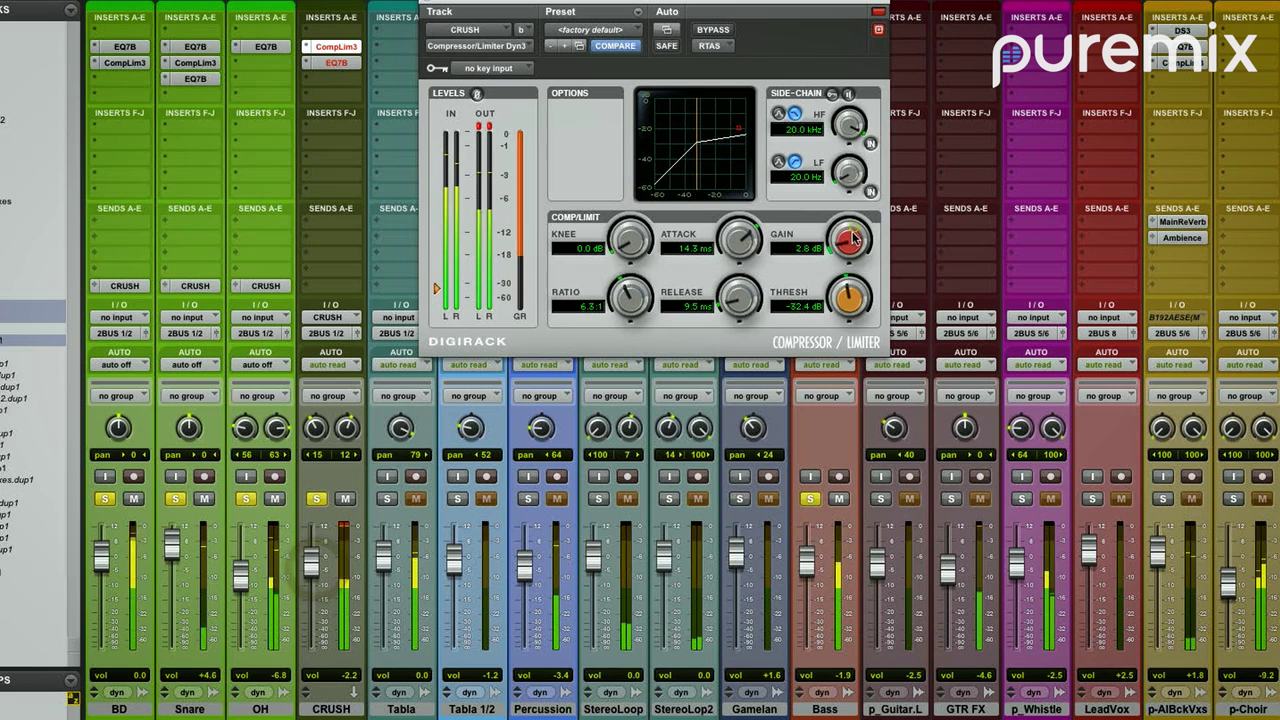
left_click_drag(854, 228, 854, 246)
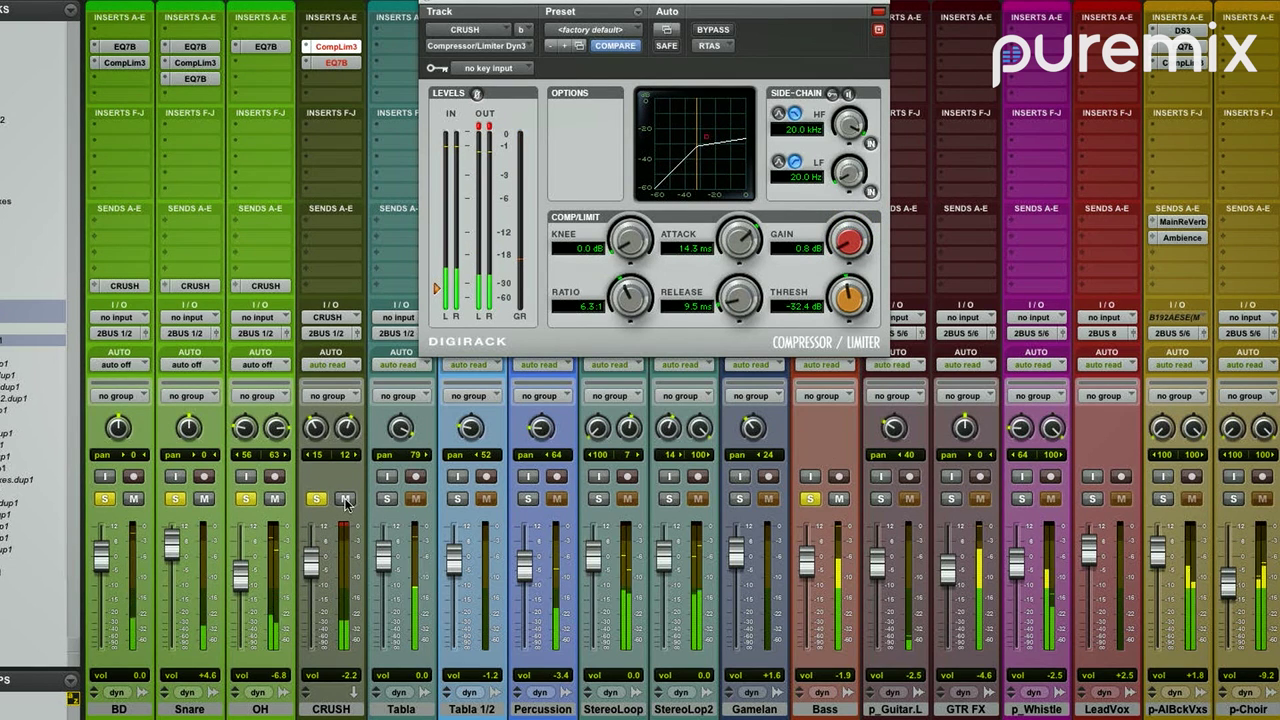
left_click_drag(309, 574, 309, 572)
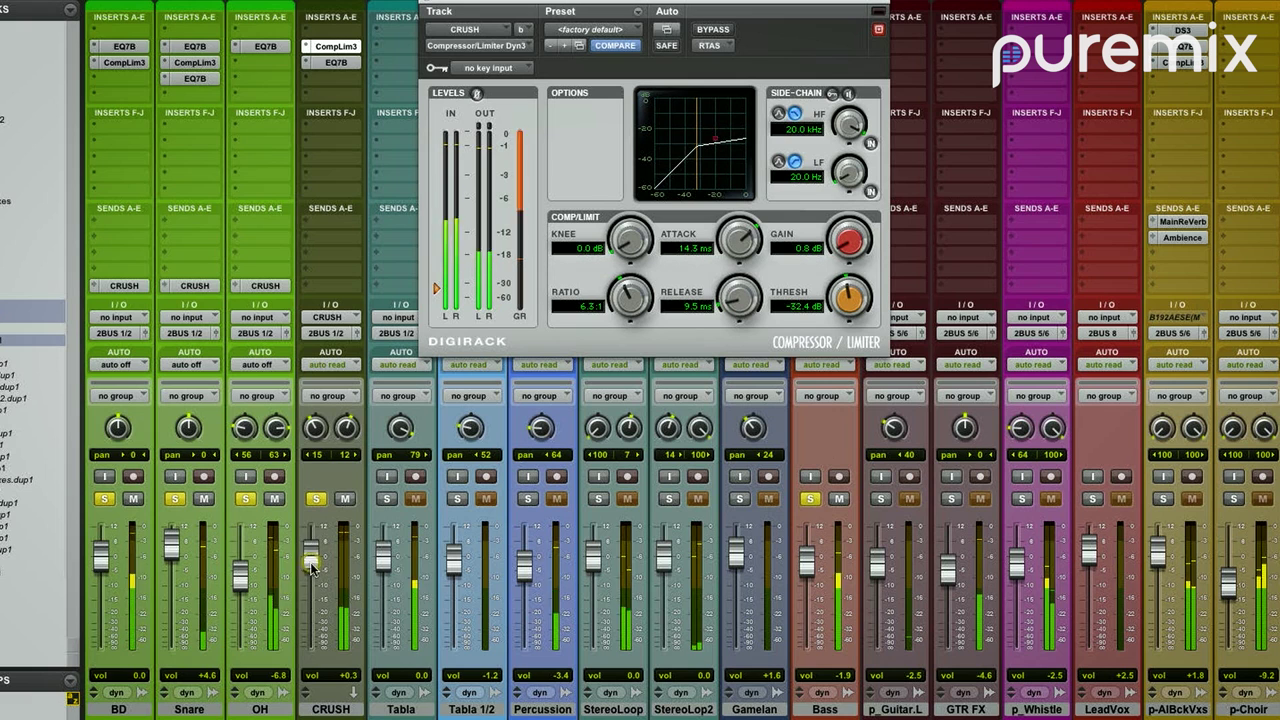
key("super+w")
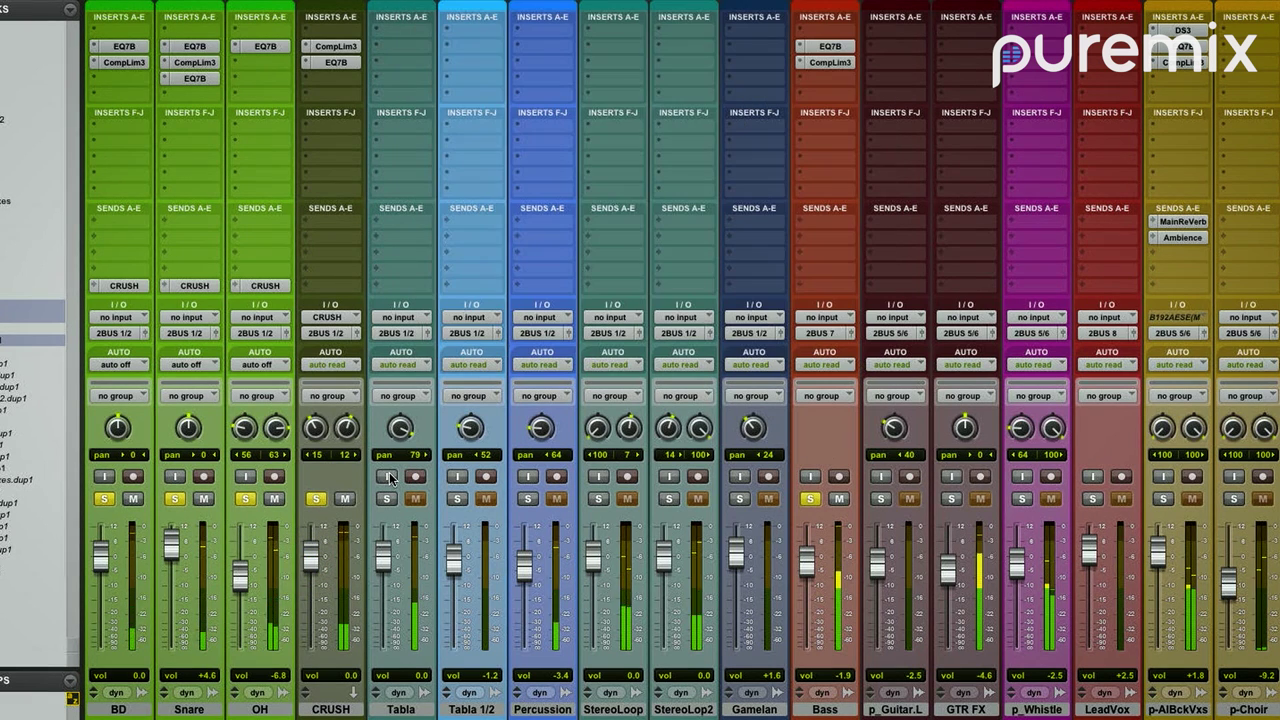